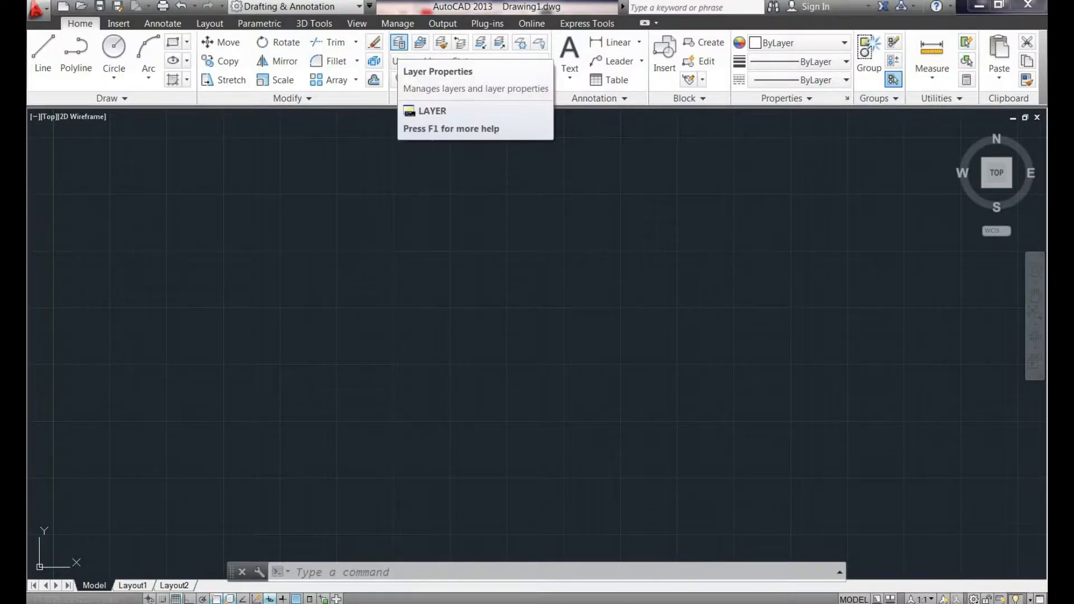
Open the layer manager and add two new layers named 1 and 2.
click(400, 49)
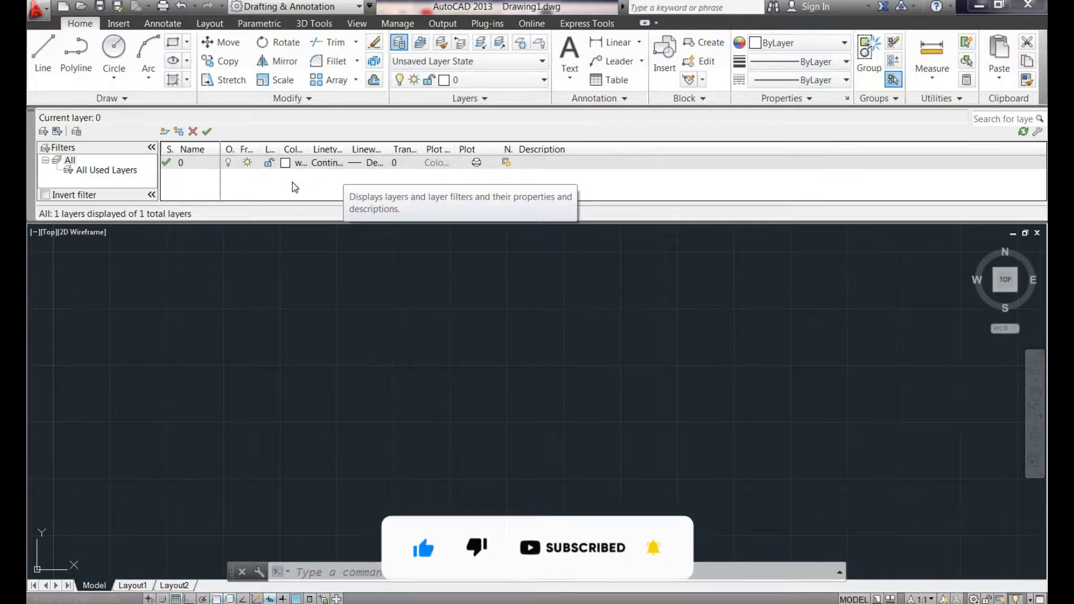
click(164, 133)
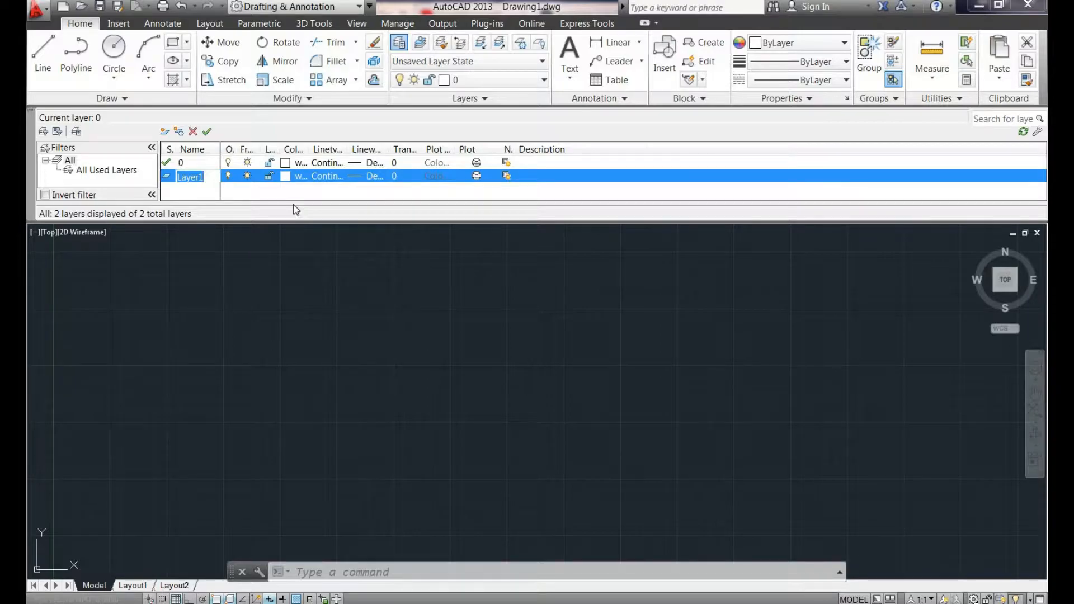
key(Return)
key(alt+n)
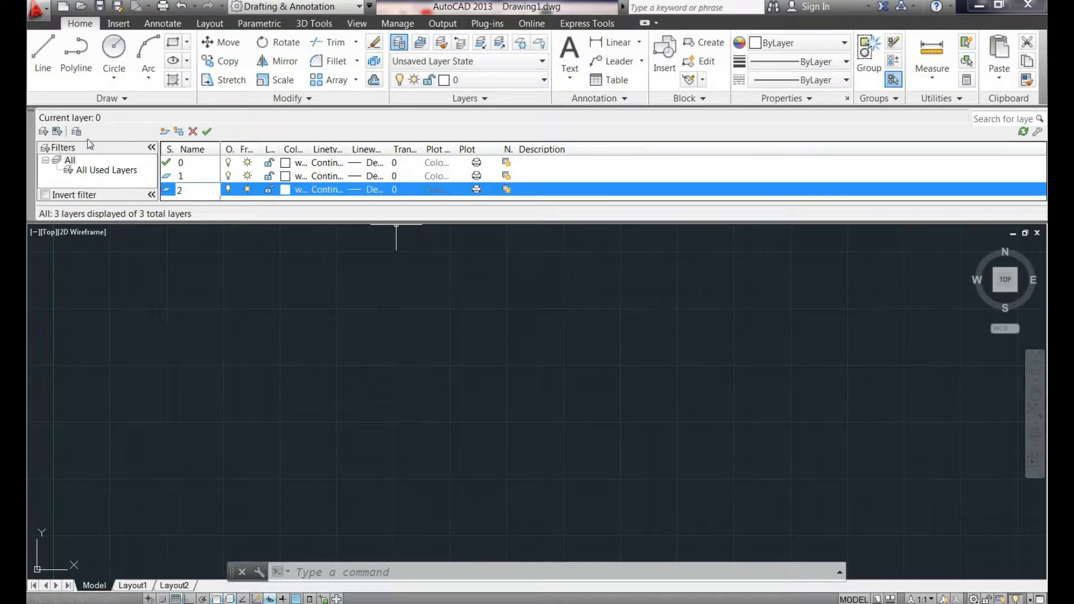
Add two more layers named 3 and 4, and make layer 4 the current layer.
click(165, 132)
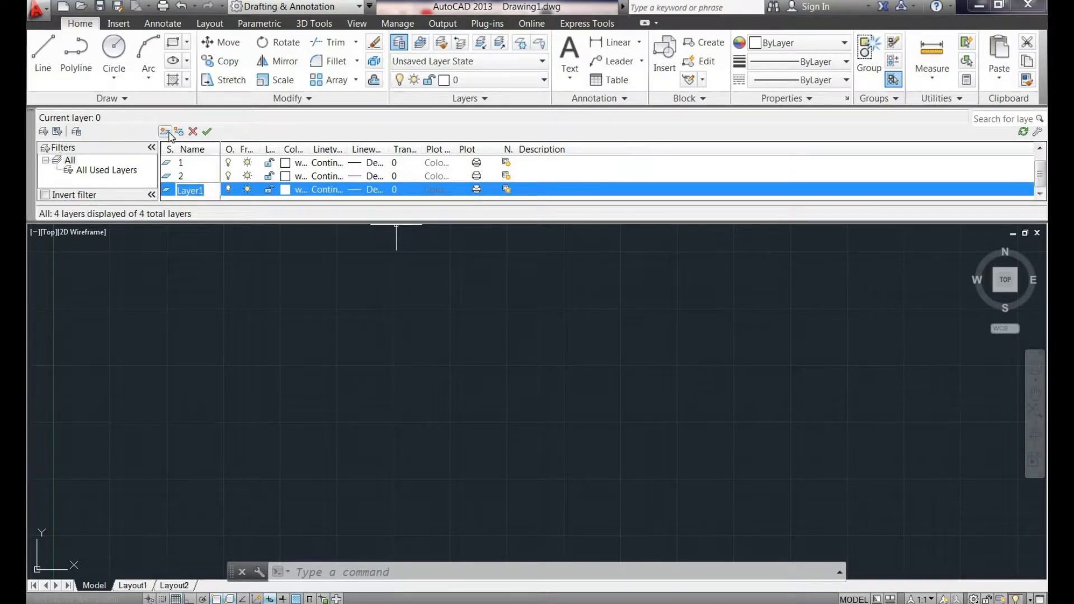
click(164, 133)
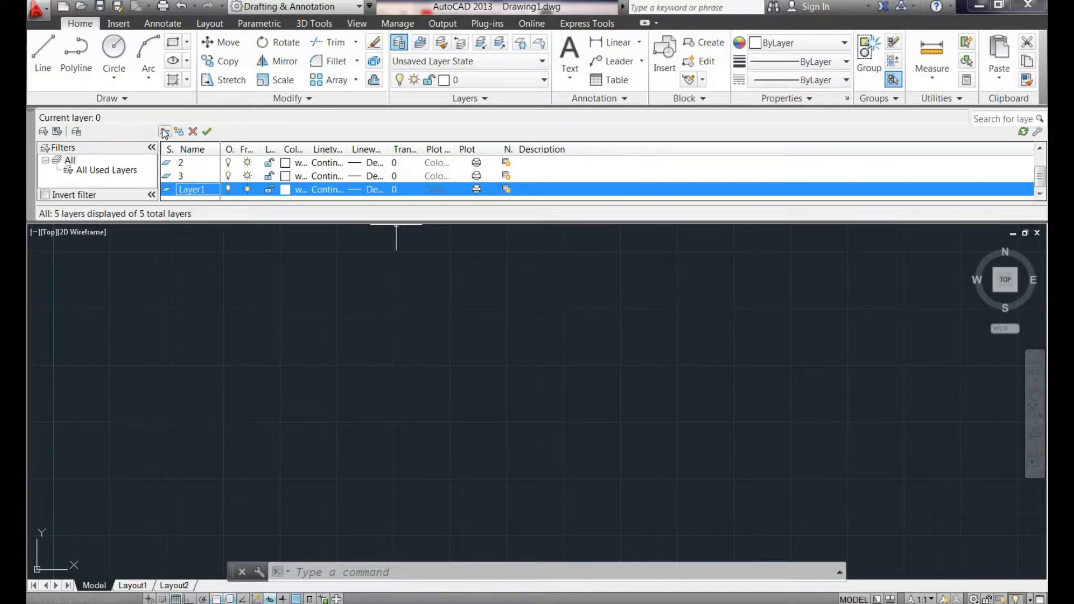
right_click(200, 192)
click(194, 192)
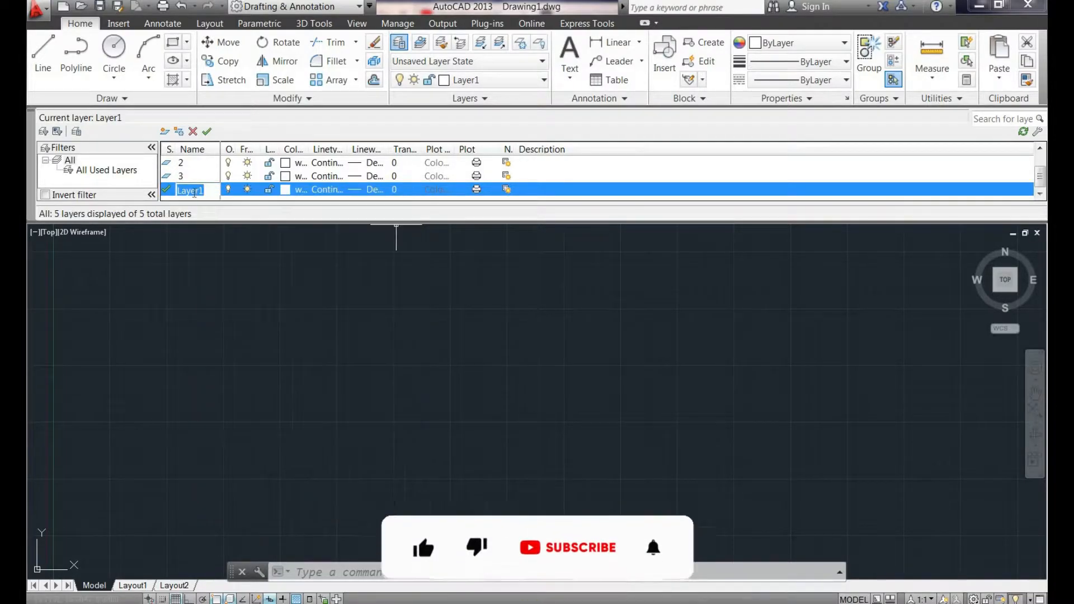
text(4)
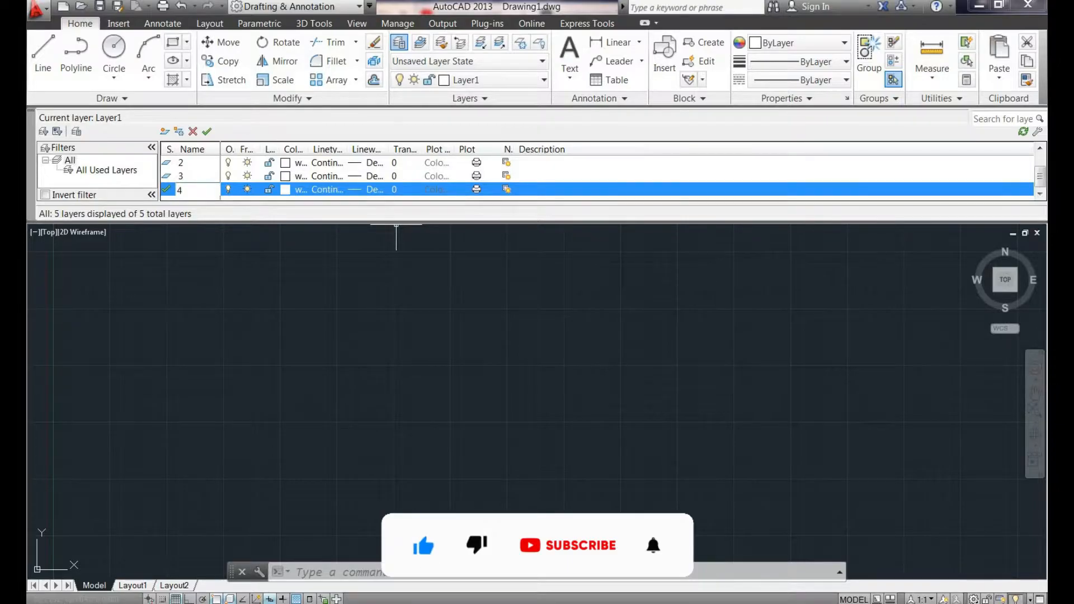
click(216, 273)
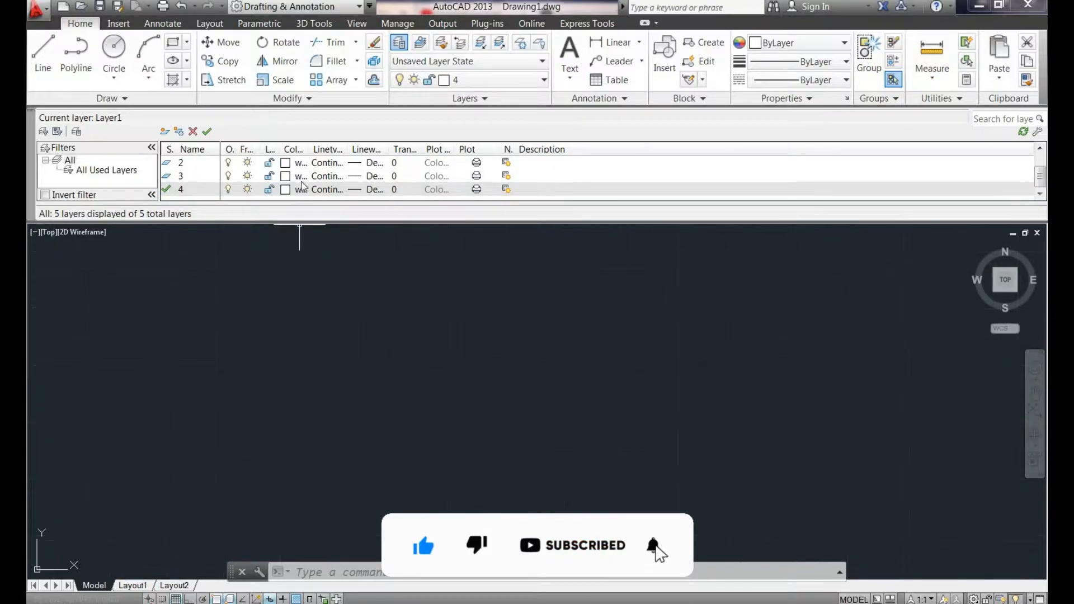
Enlarge the layer manager to show all layers and set layer 0's color to index 52.
click(370, 175)
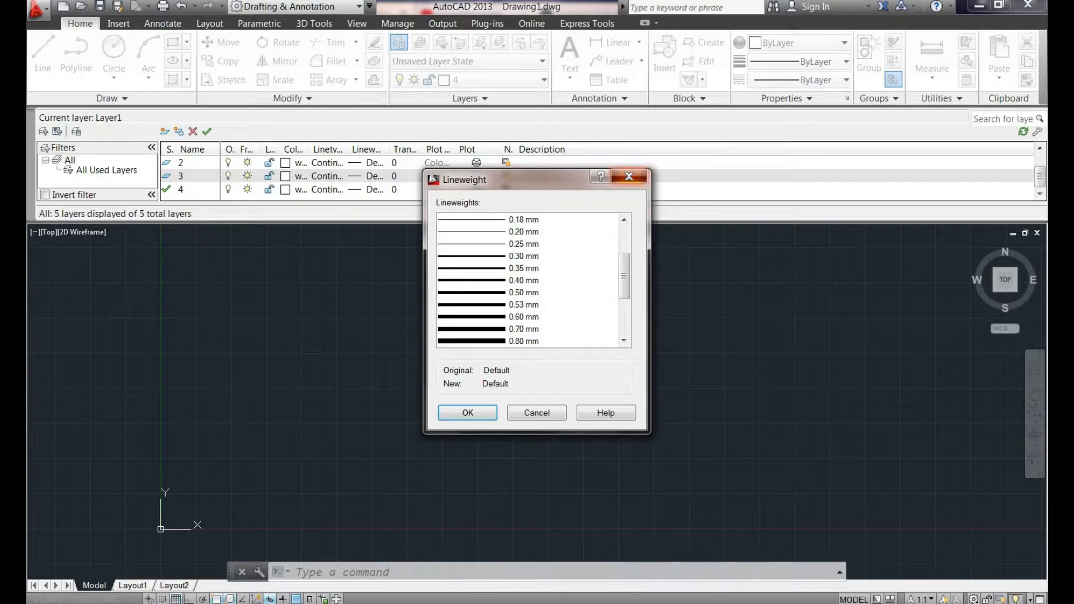
click(629, 180)
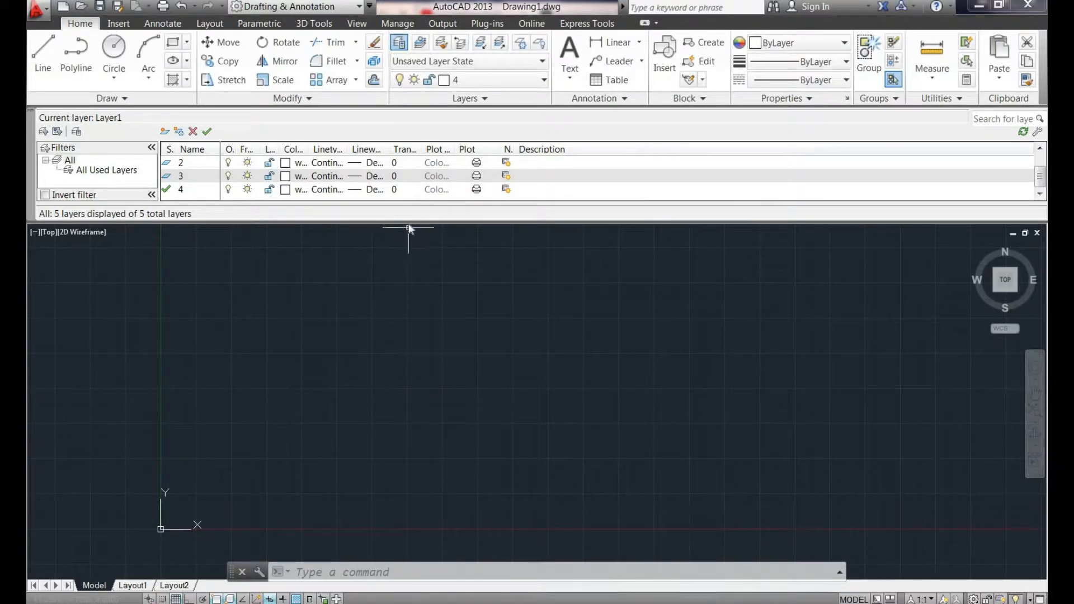
drag(408, 410, 408, 424)
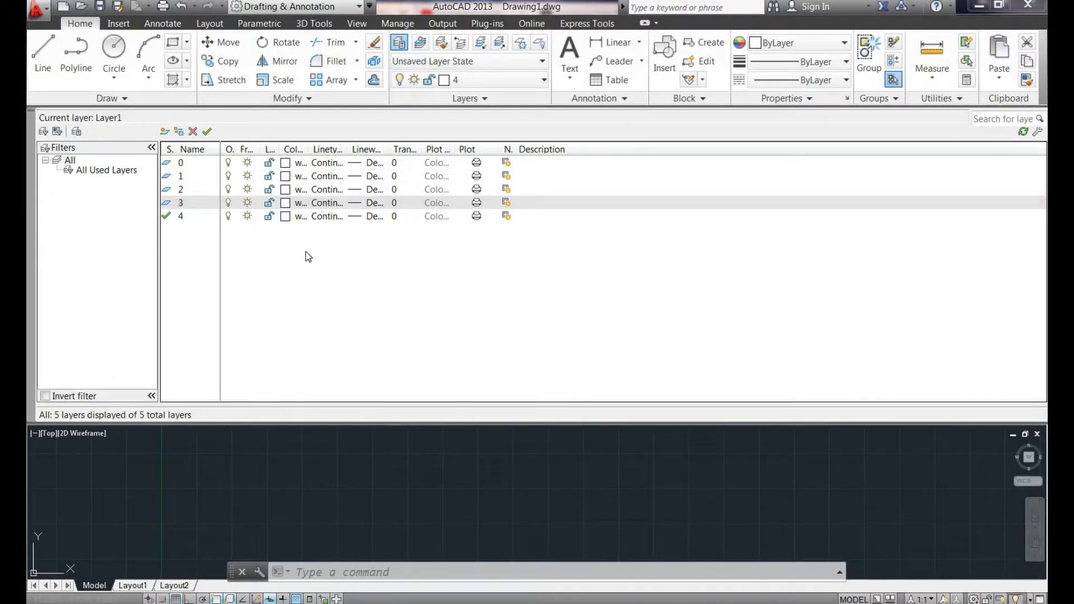
click(291, 166)
click(287, 165)
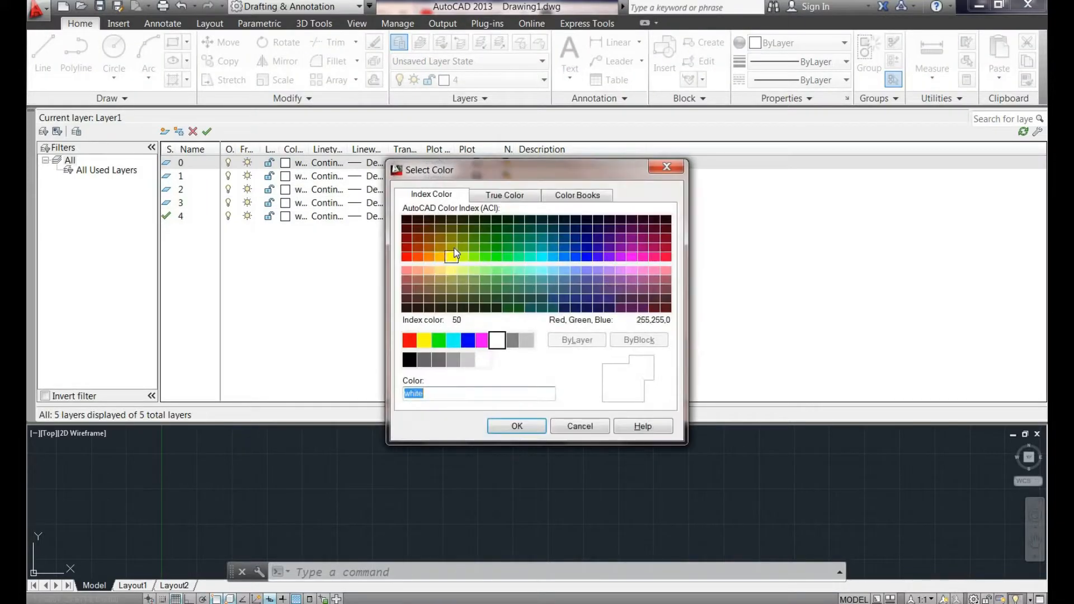
click(516, 426)
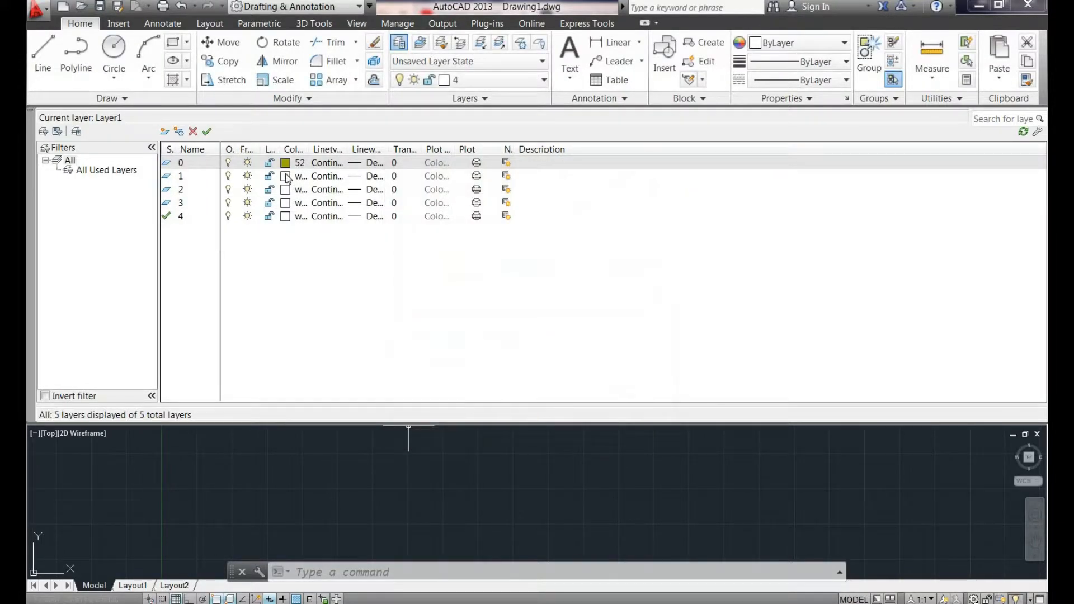
Set layer 1's color to index 50 (yellow) and layer 2's color to index 230 (pink-red).
key(Down)
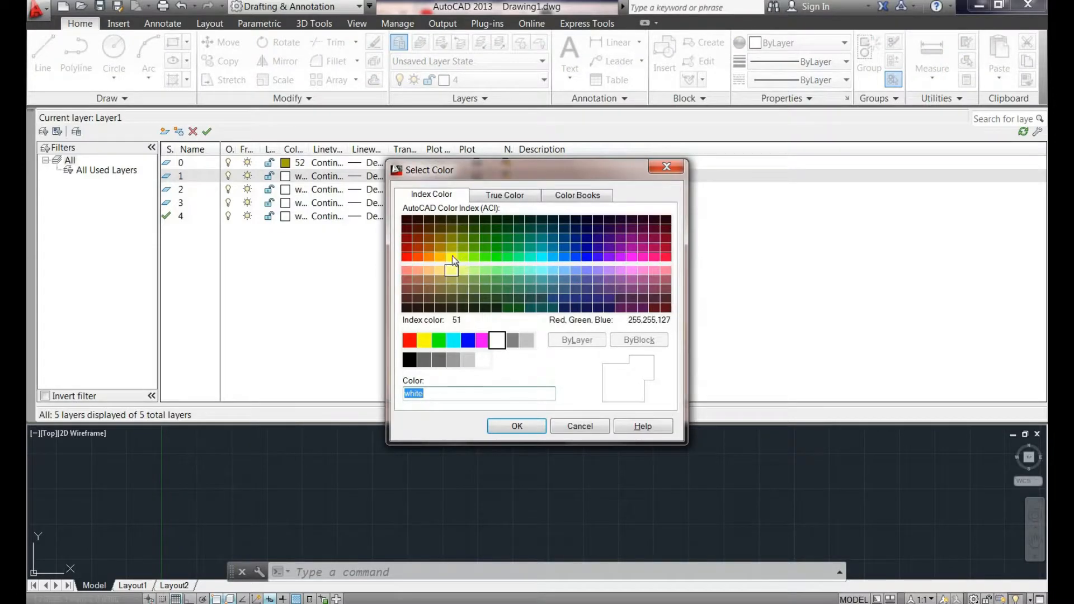
click(451, 257)
click(516, 426)
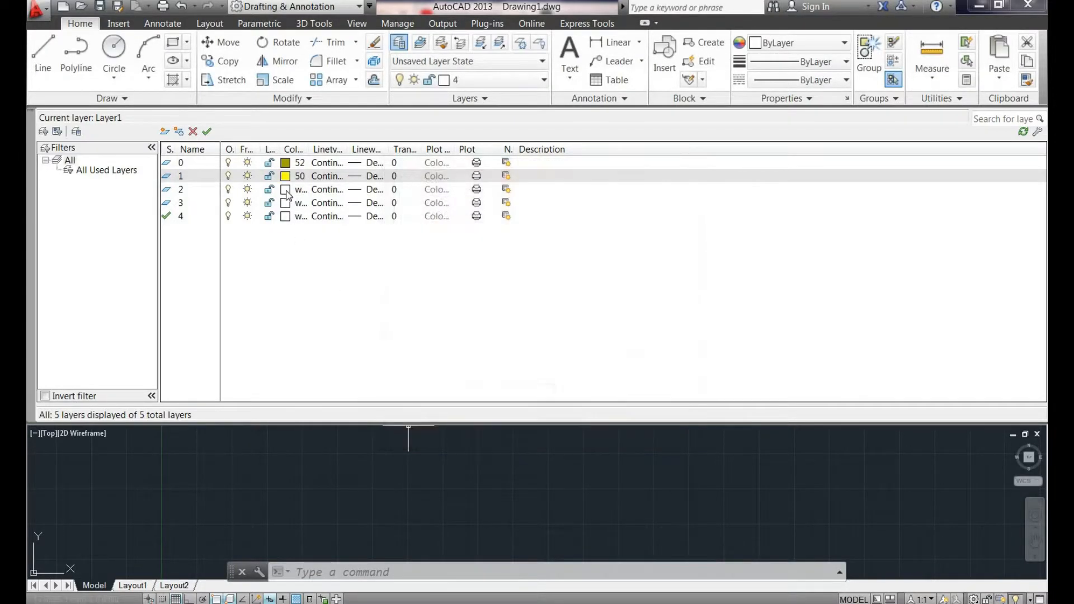
key(Down)
click(653, 256)
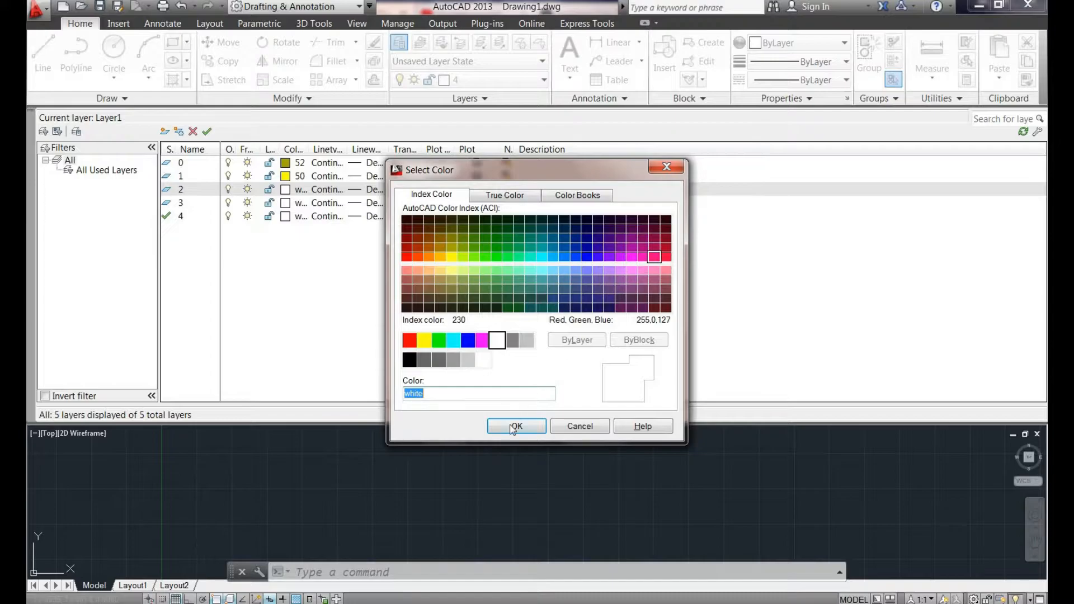
Set layer 3's color to index 130 (cyan) and layer 4's color to index 170 (blue).
click(287, 203)
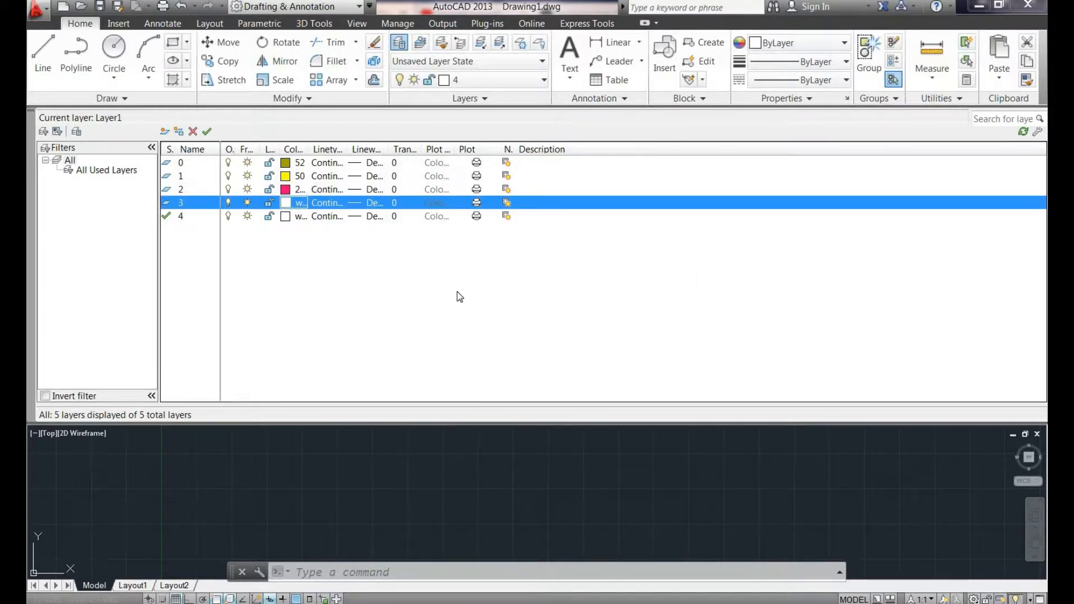
click(542, 256)
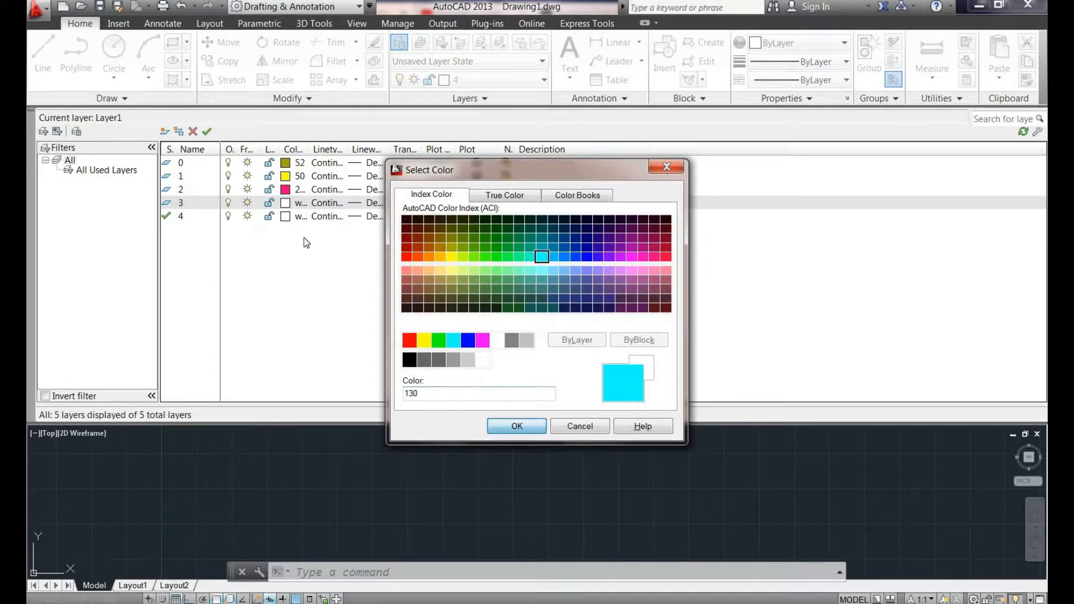
key(Return)
click(286, 218)
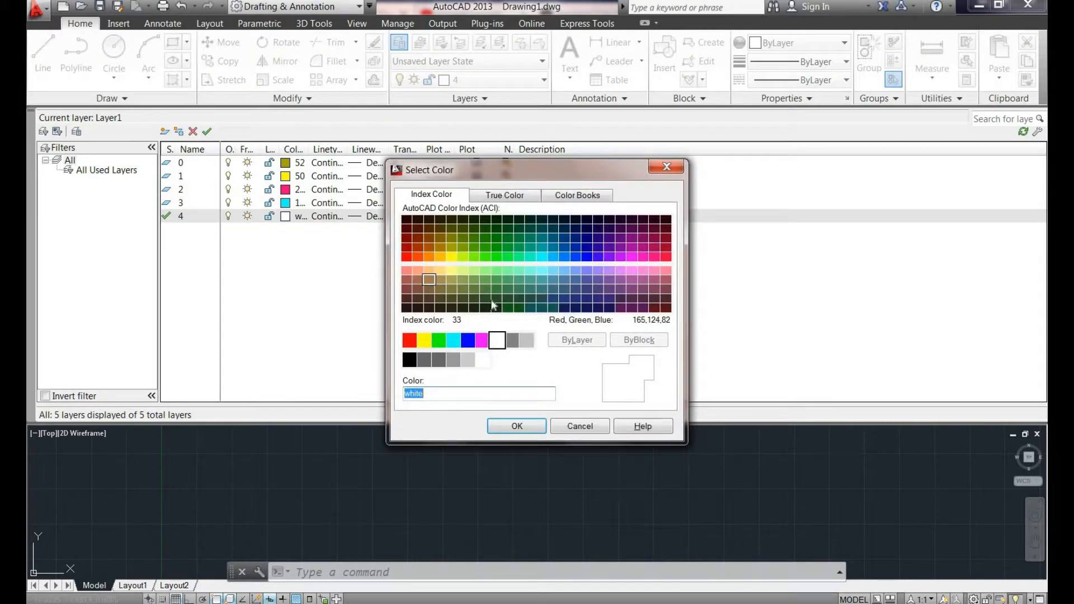
click(586, 256)
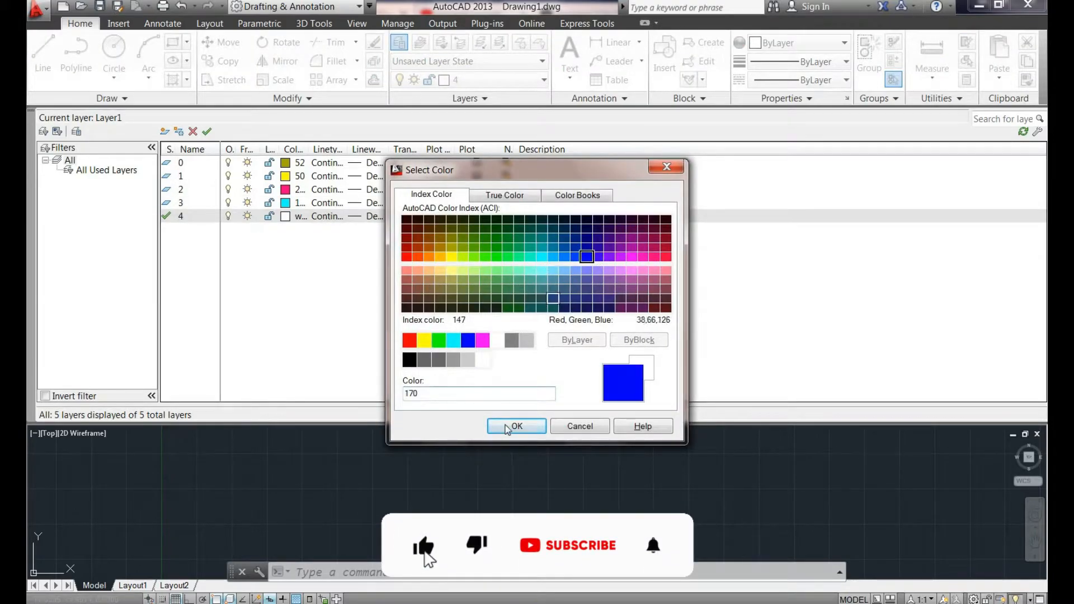
key(Return)
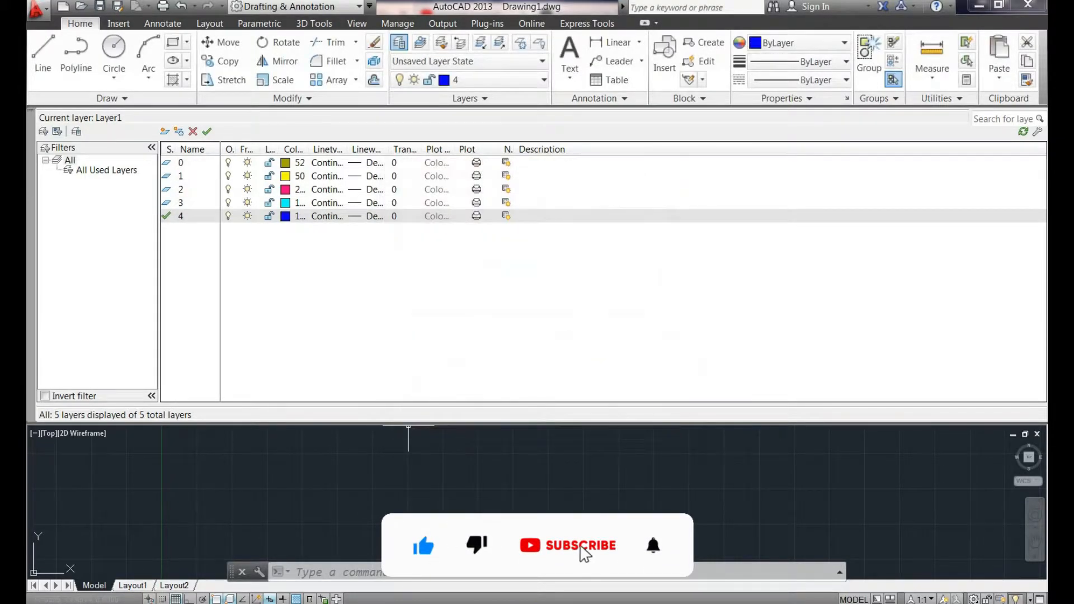
Close the layer manager to return to the full drawing area.
click(389, 481)
click(353, 465)
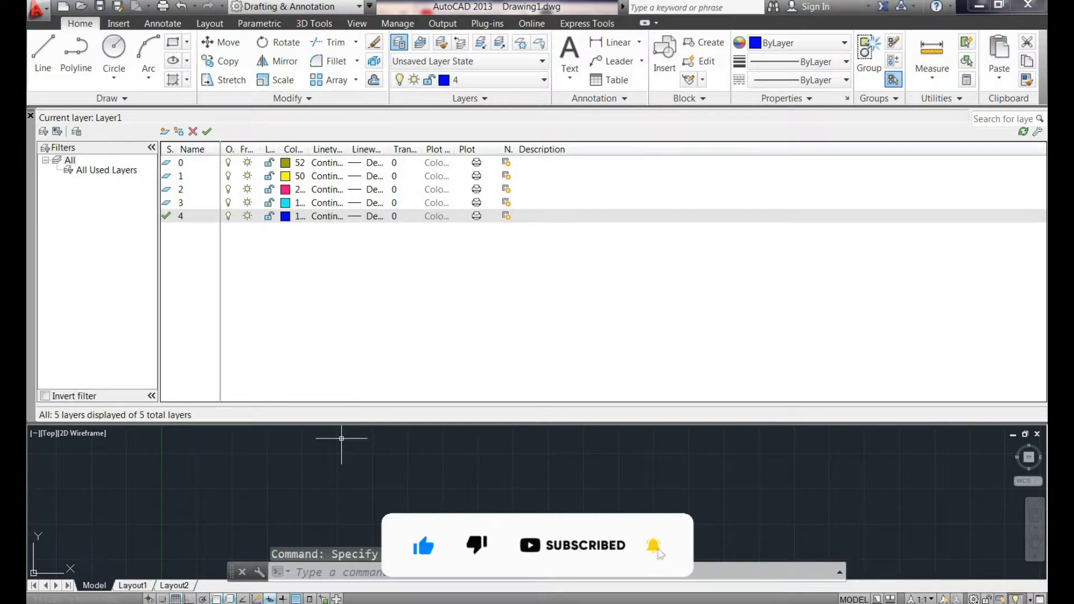
click(31, 116)
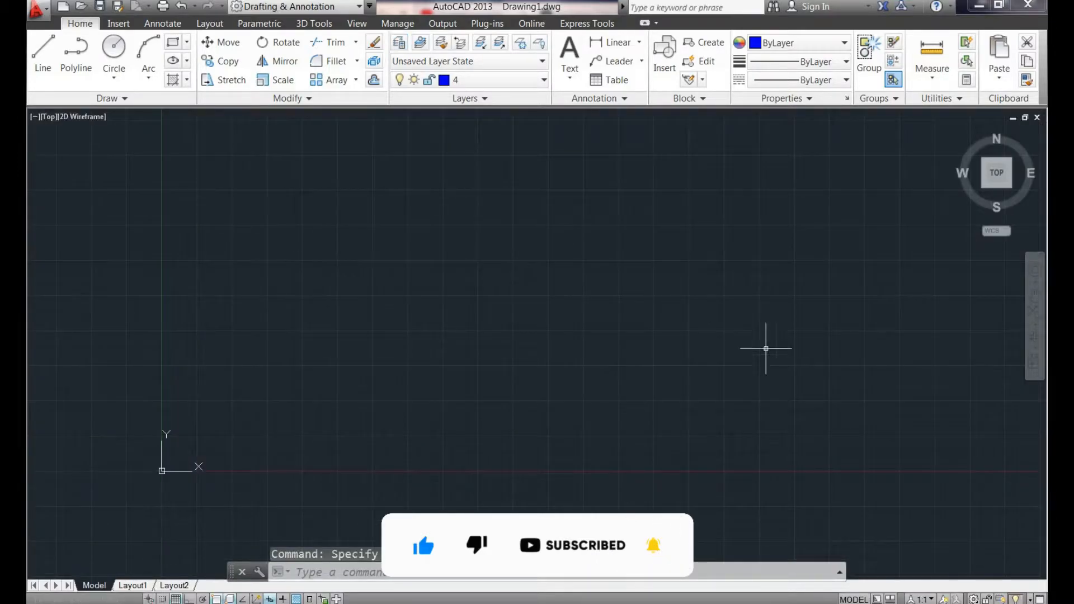
Make layer 0 current and draw a single, nearly horizontal line across the upper middle of the drawing area.
click(514, 81)
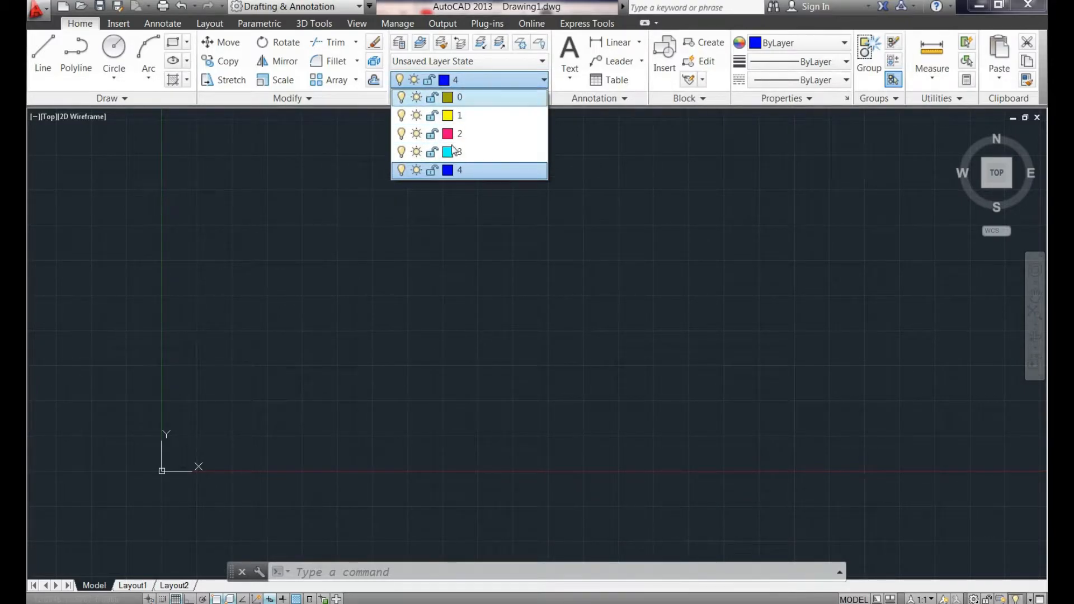
click(499, 100)
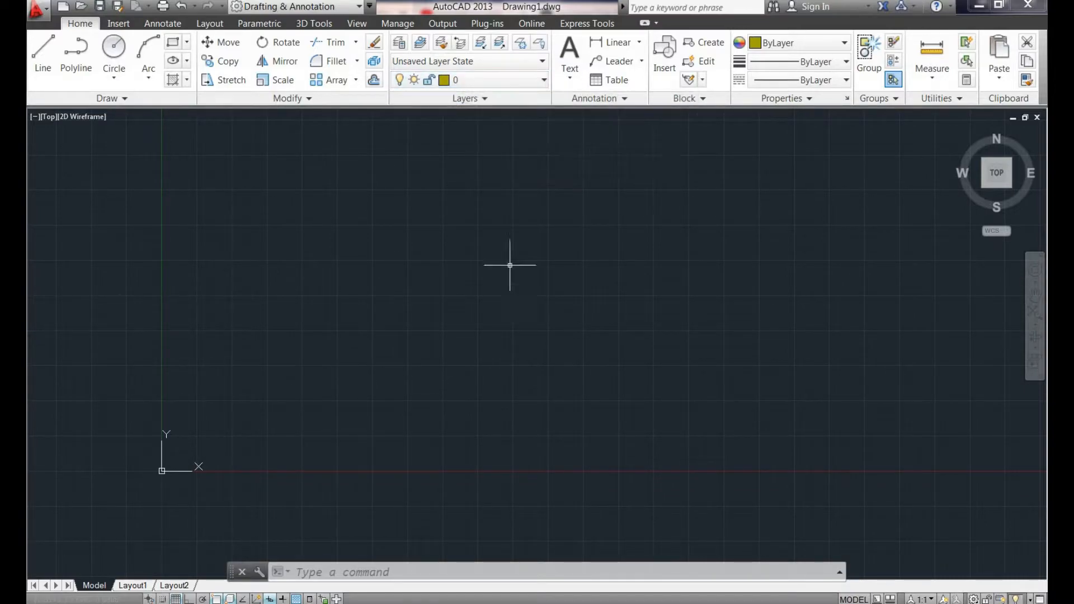
click(43, 56)
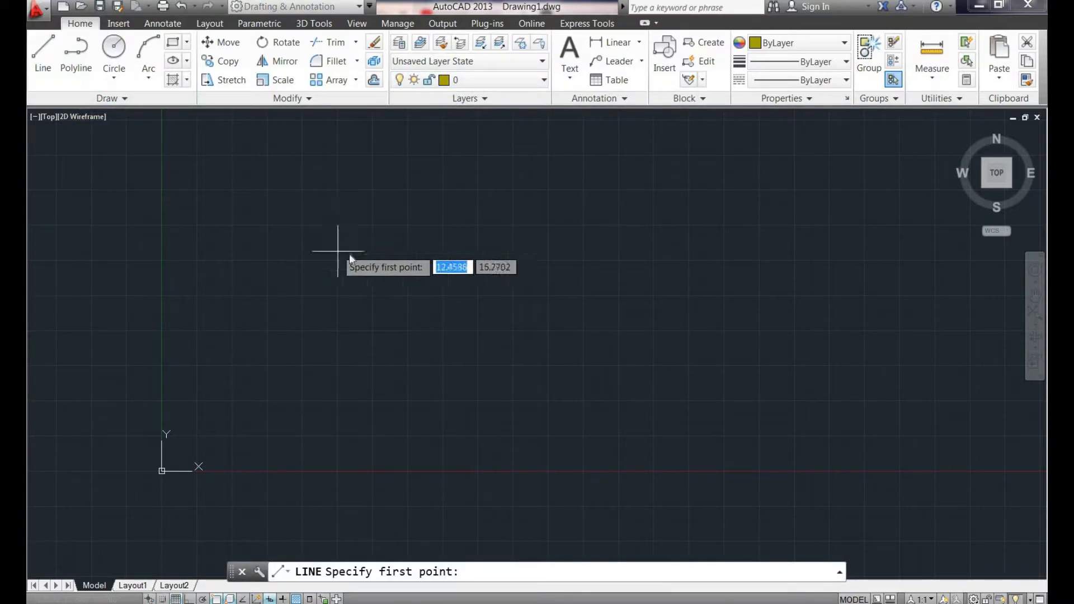
click(334, 225)
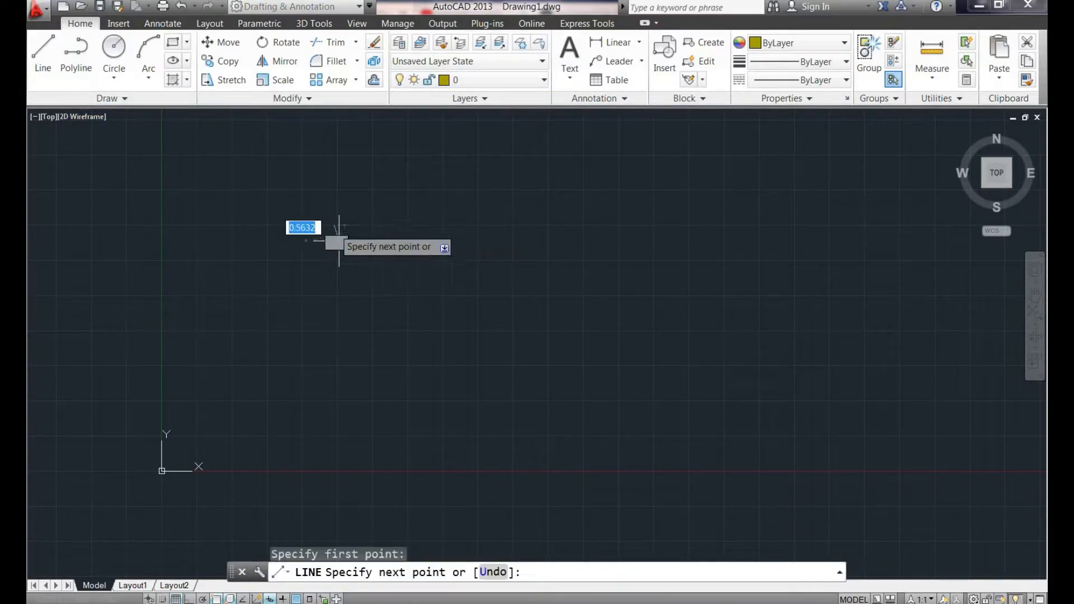
click(666, 224)
right_click(599, 329)
click(615, 331)
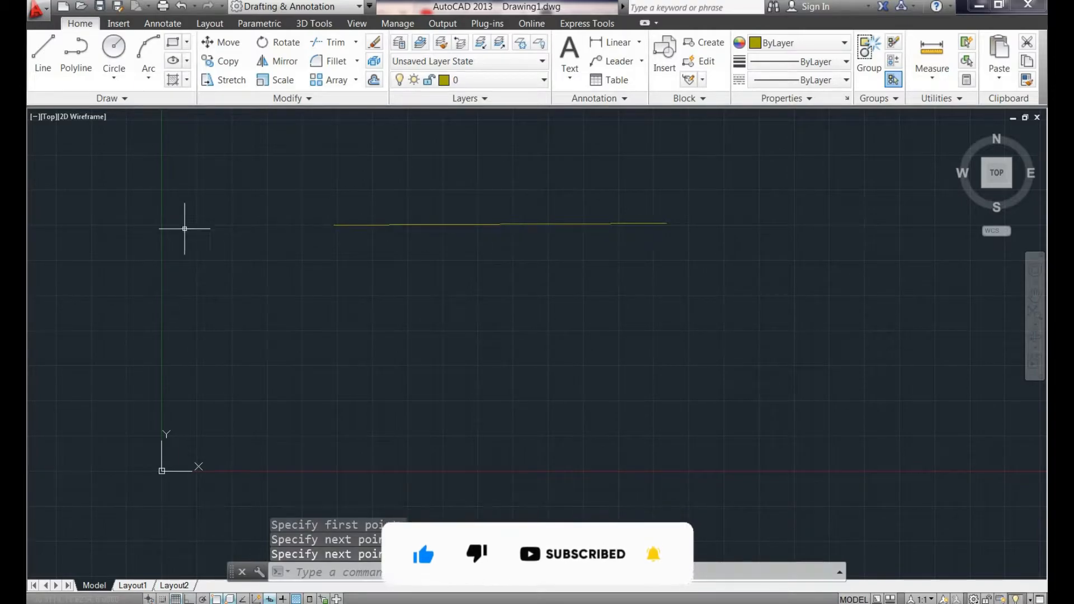
Make layer 1 current and draw a rectangle just below the right half of the line.
click(512, 79)
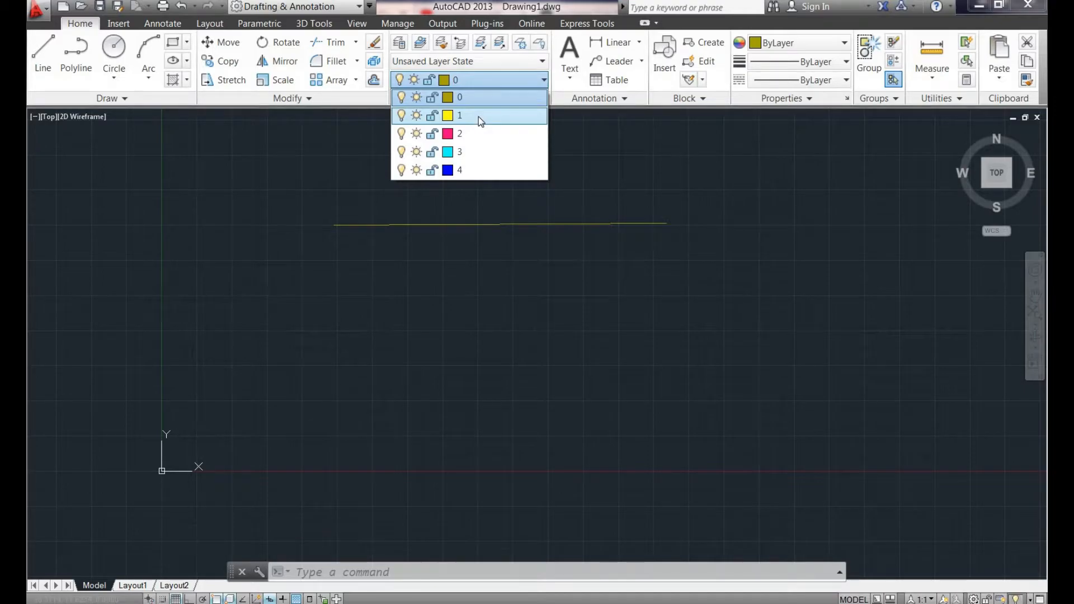
click(479, 117)
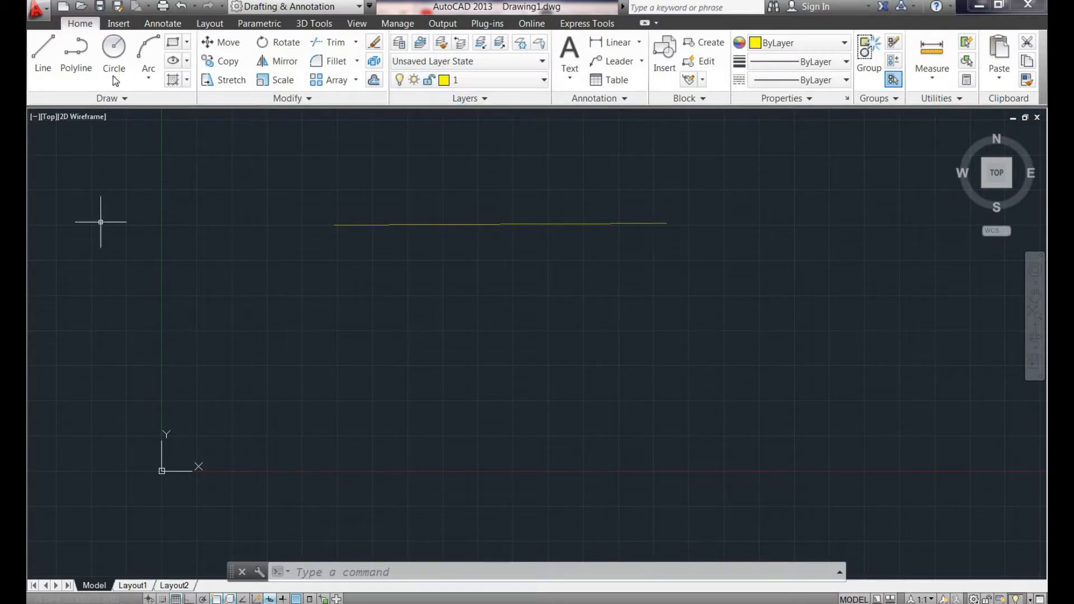
click(173, 42)
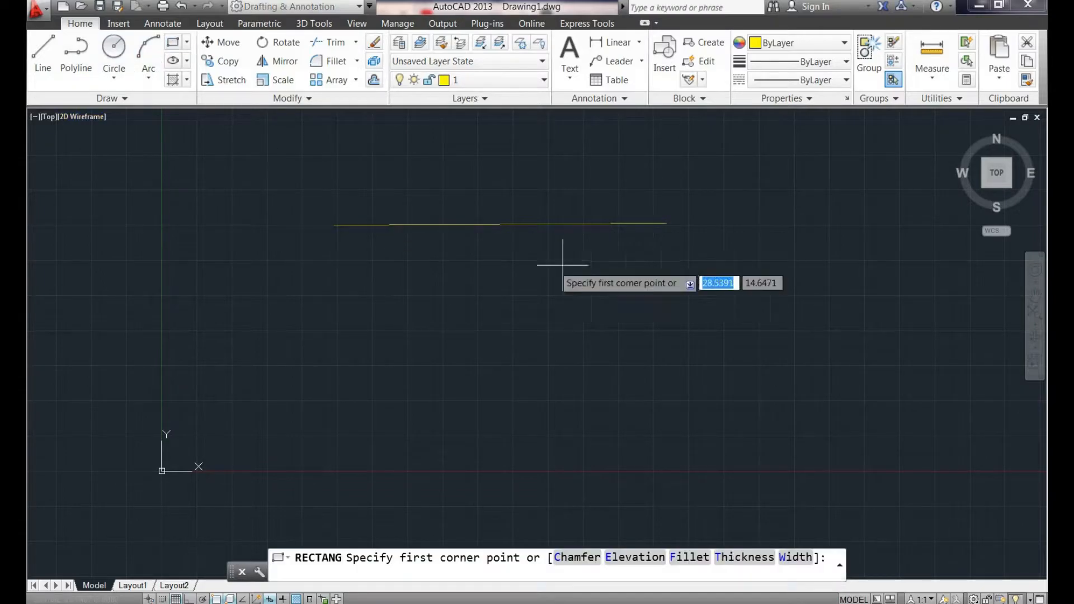
click(658, 236)
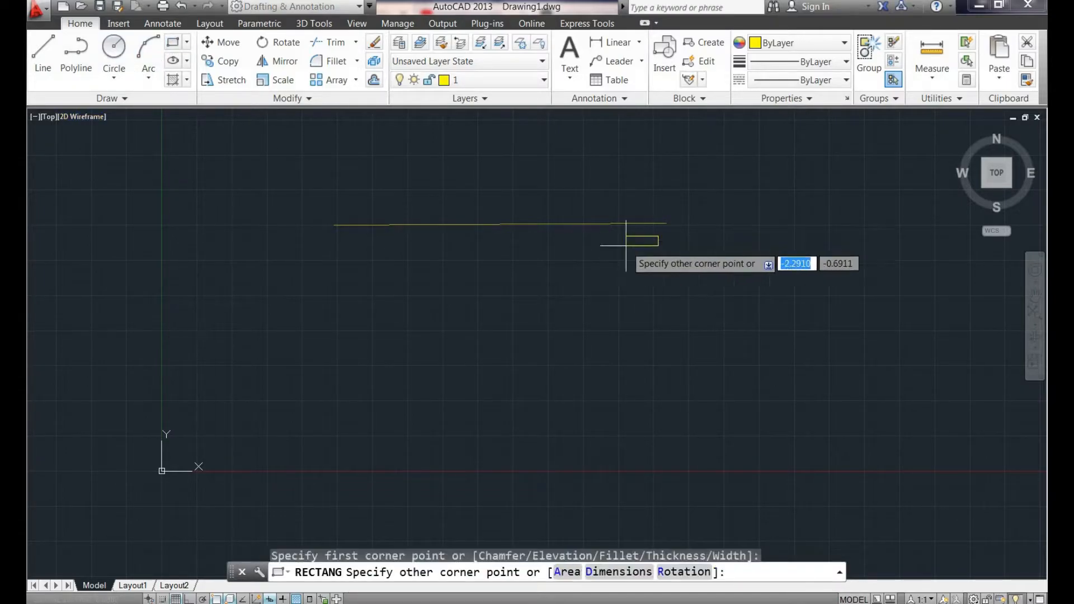
click(502, 354)
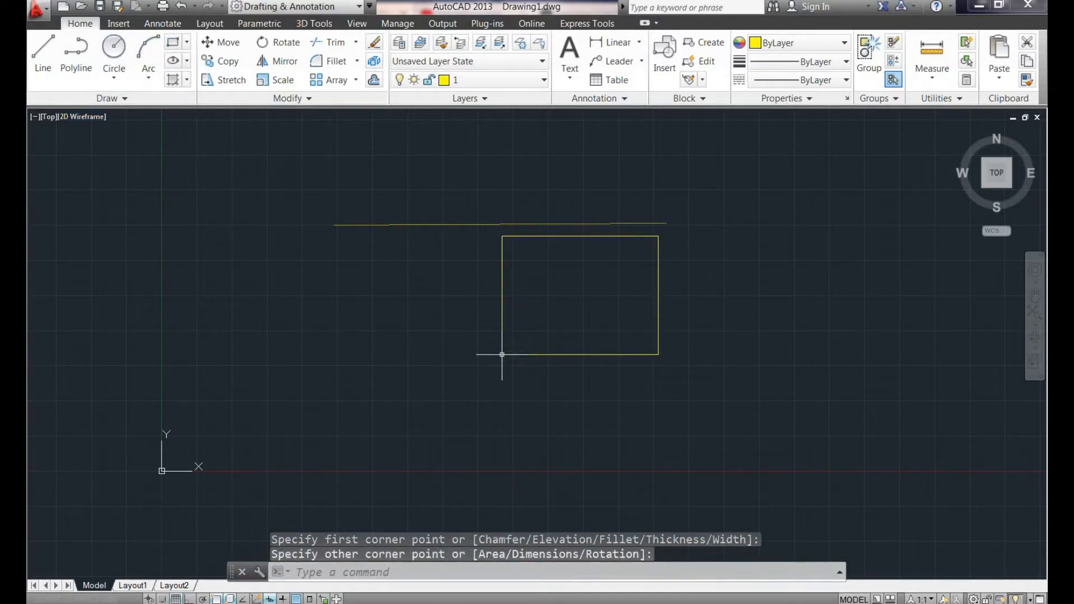
Make layer 2 current and draw a circle crossing the line and the rectangle's left edge.
click(460, 80)
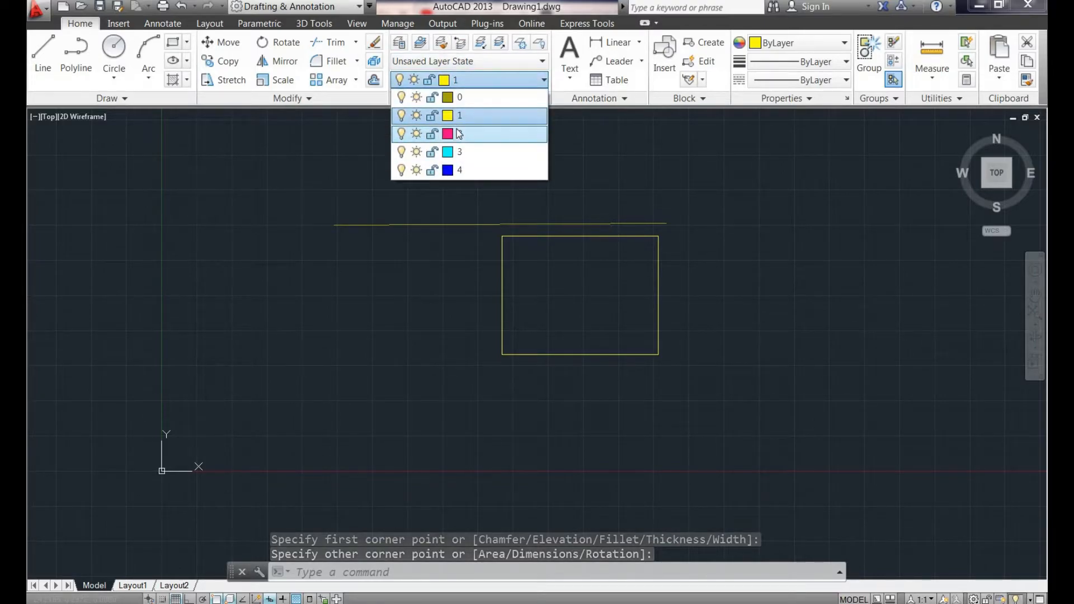
click(453, 134)
text(c)
key(Return)
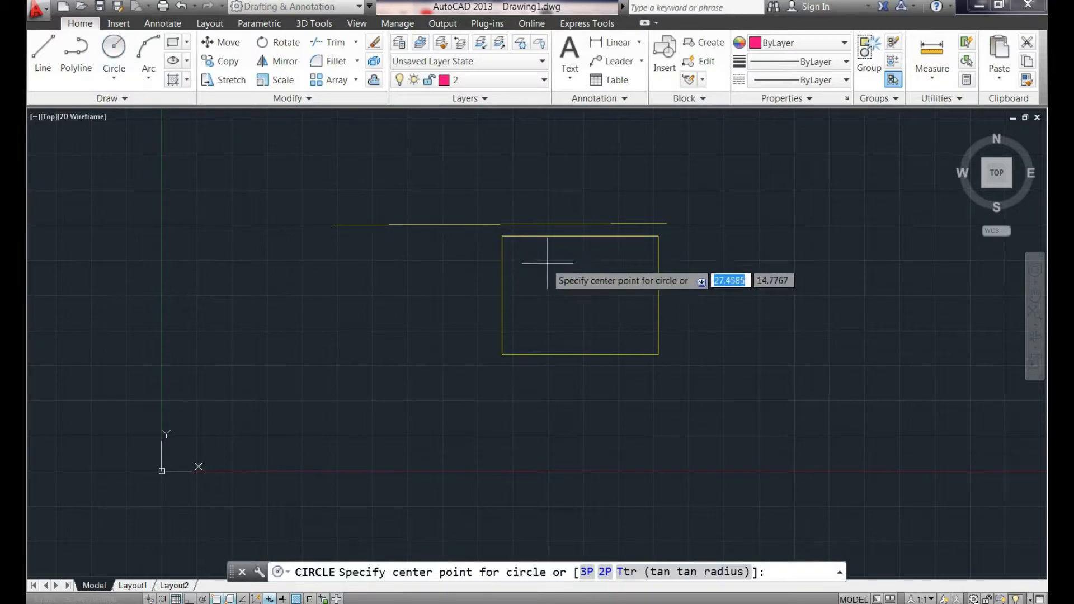
click(491, 251)
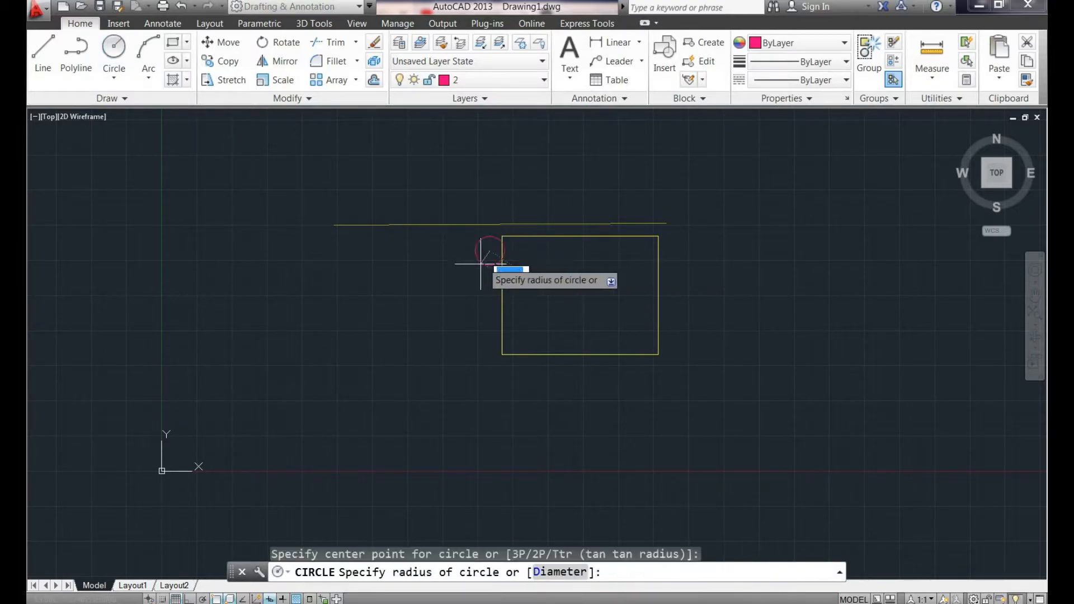
click(440, 319)
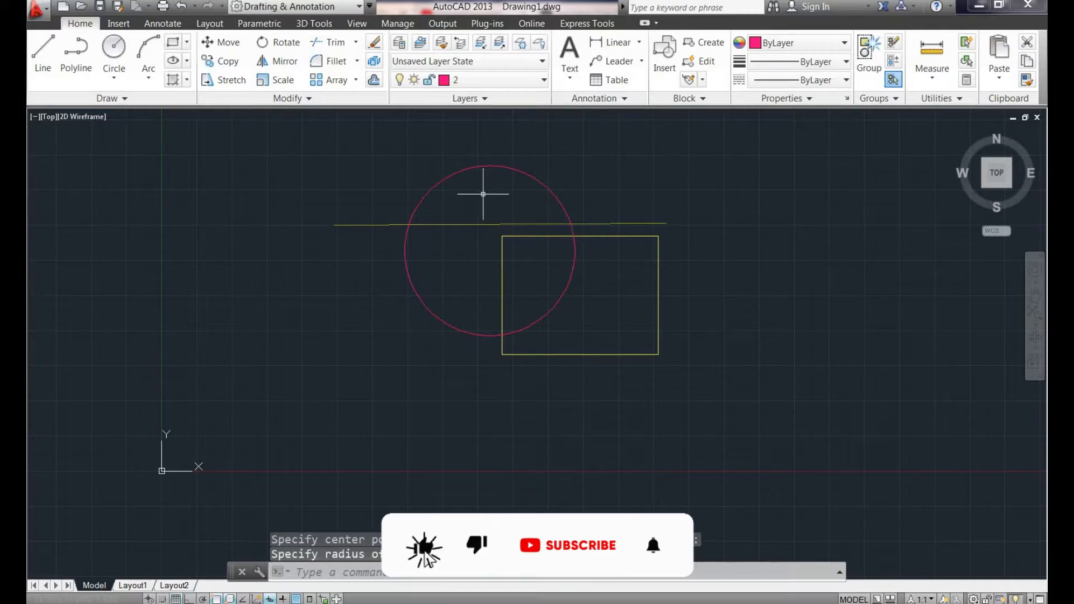
Make layer 3 current and draw a closed four-sided polyline below and to the left of the circle.
click(470, 80)
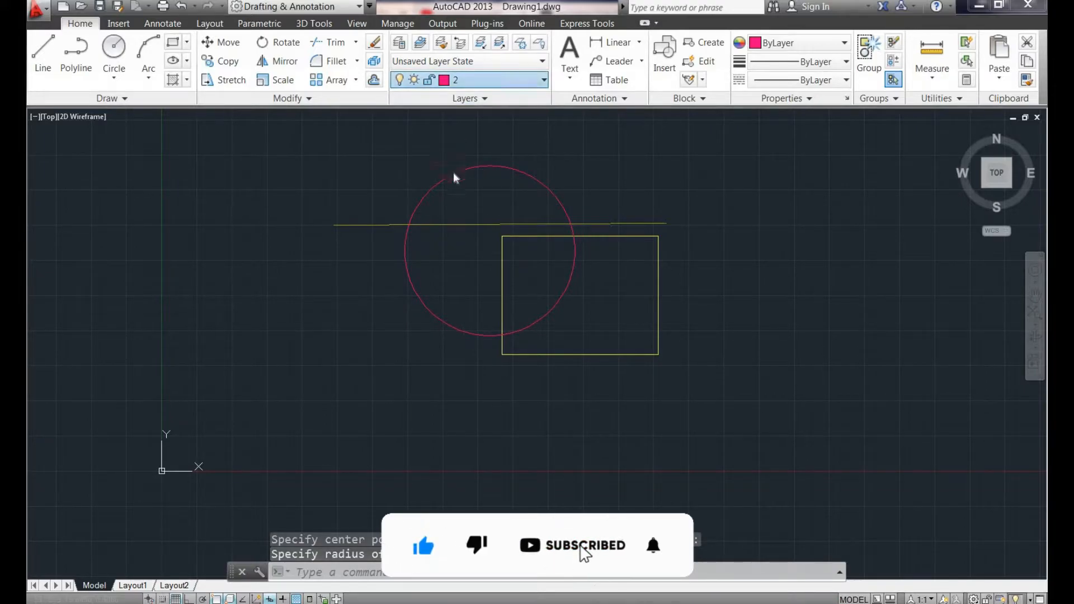
click(459, 153)
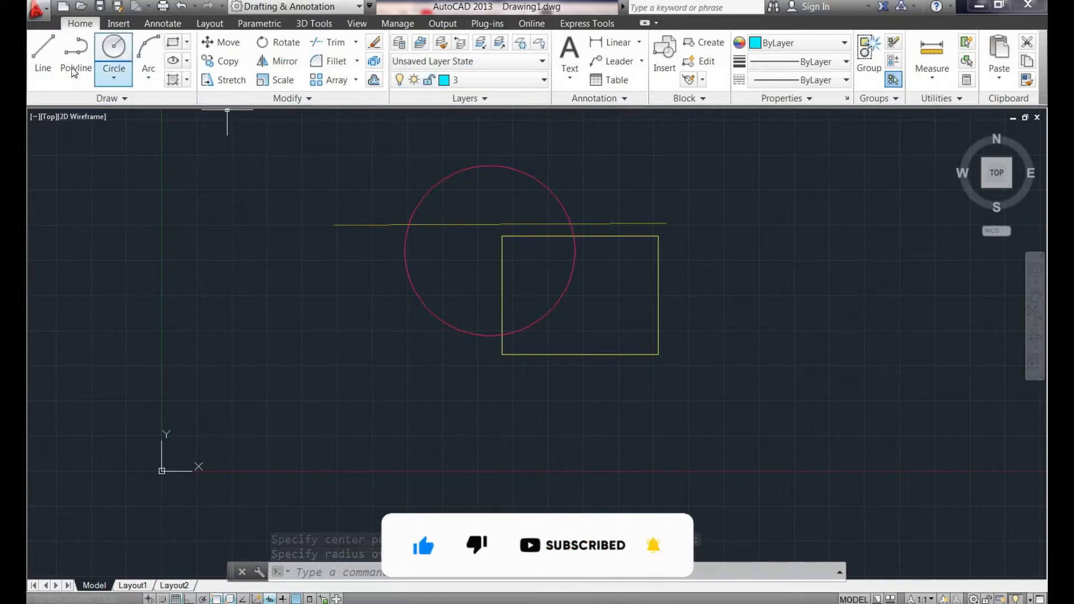
click(302, 338)
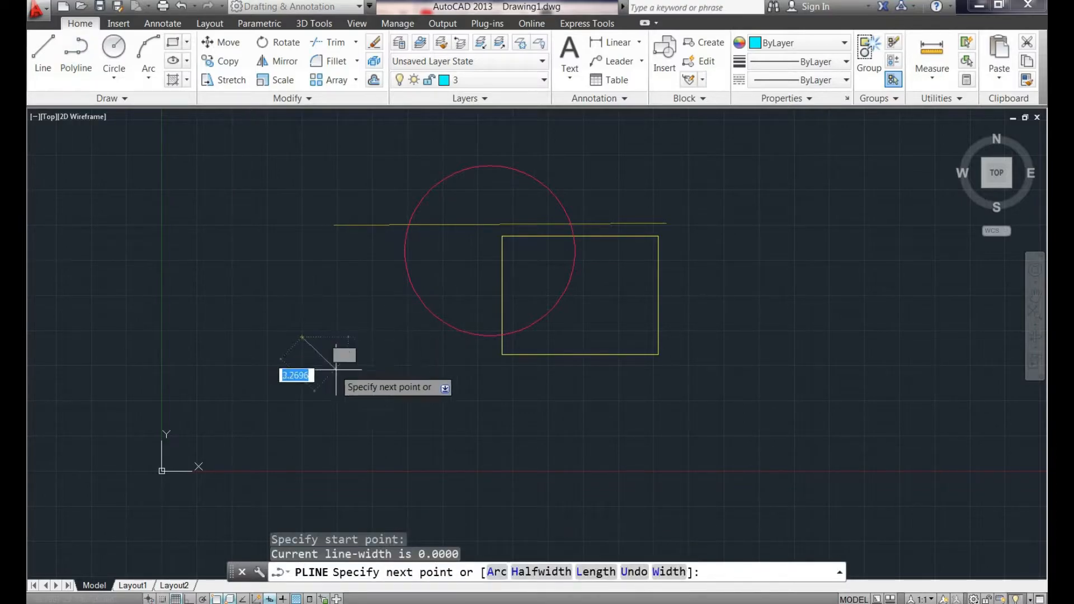
click(454, 378)
click(397, 323)
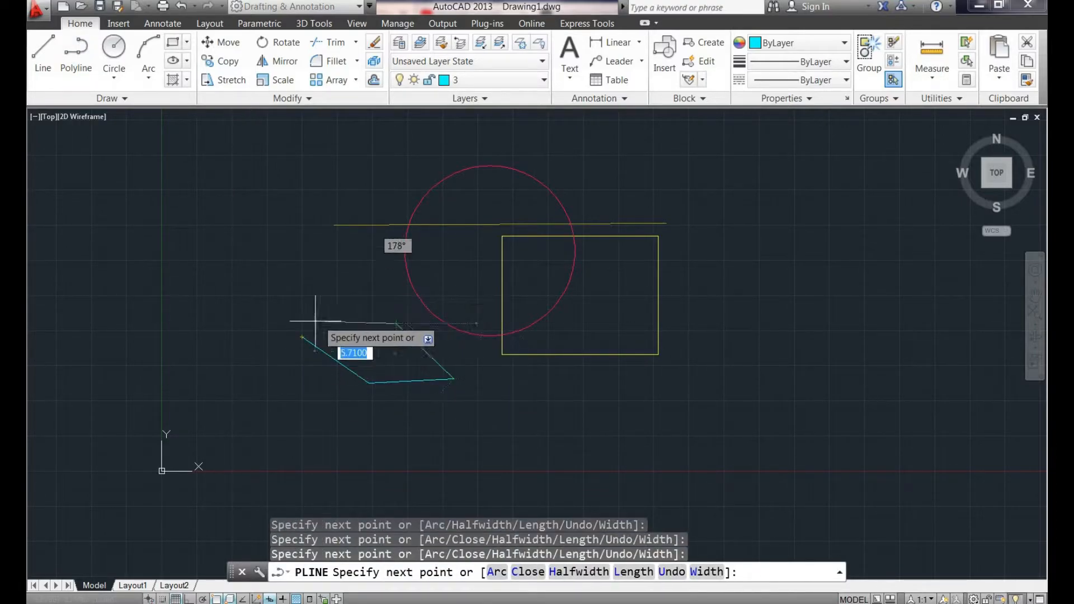
right_click(301, 316)
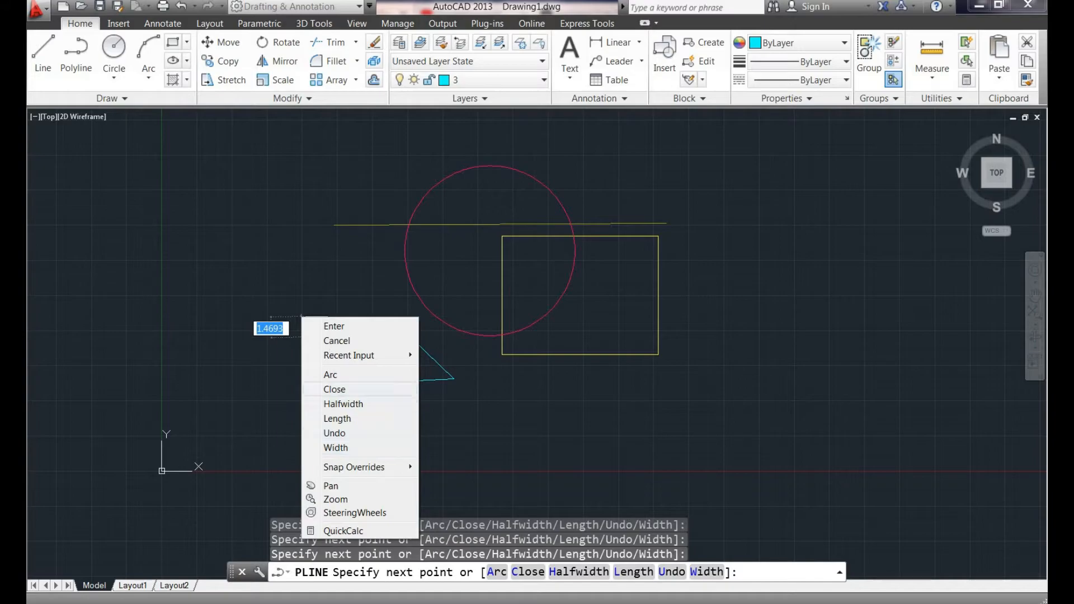
click(336, 341)
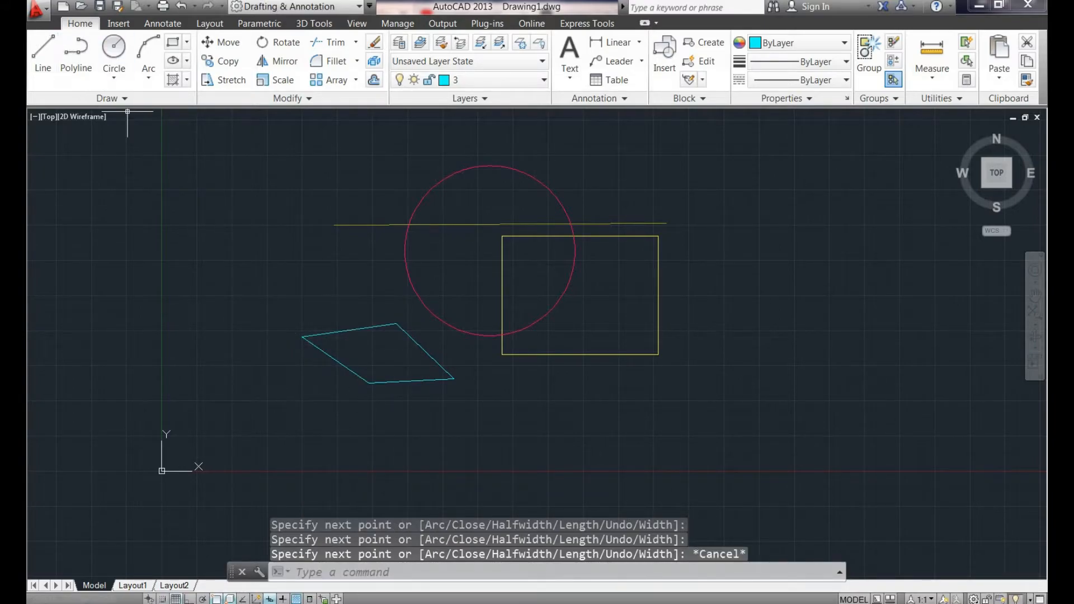
Make layer 4 current and draw a 2-Point circle just below the rectangle.
click(456, 82)
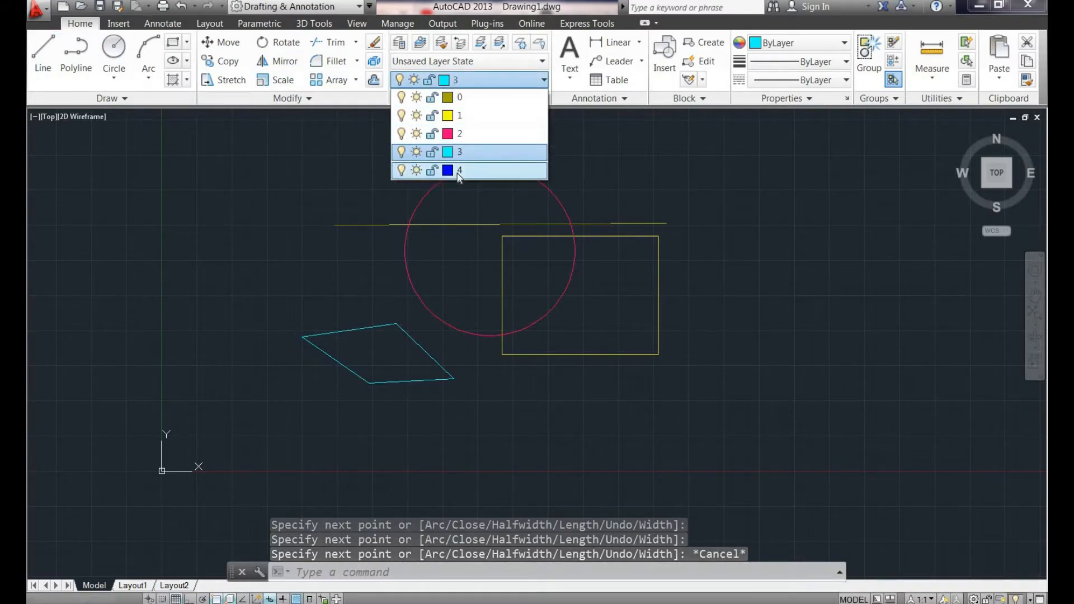
click(456, 175)
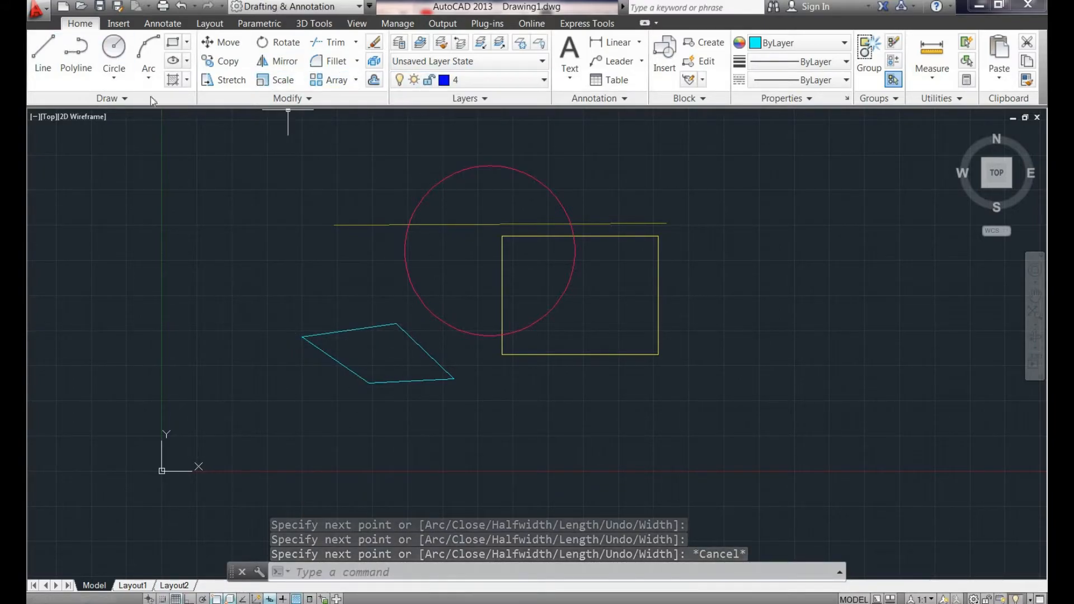
click(113, 74)
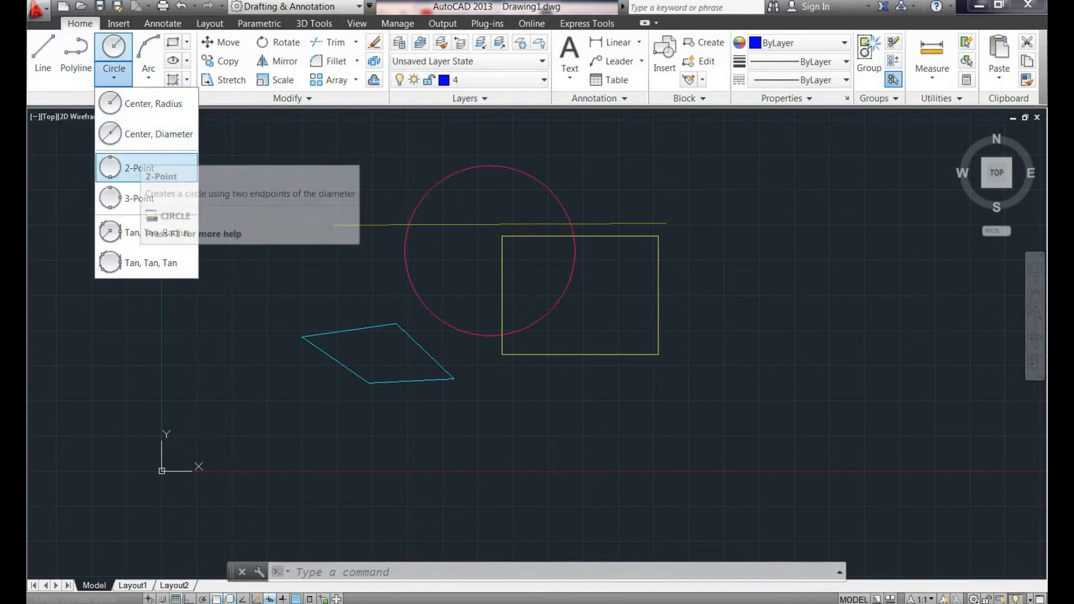
click(143, 169)
click(530, 442)
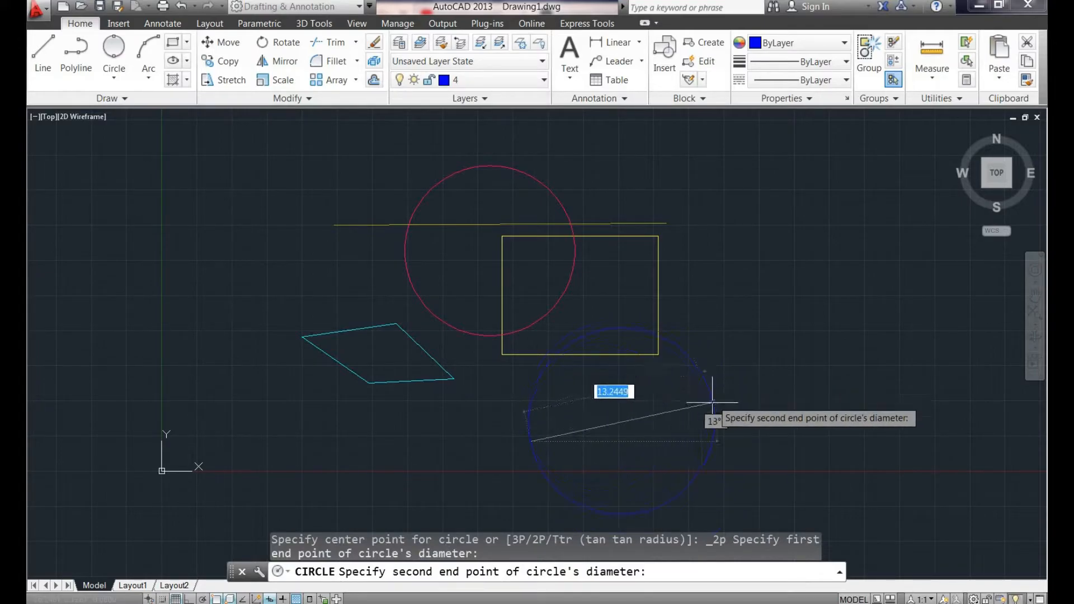
click(654, 425)
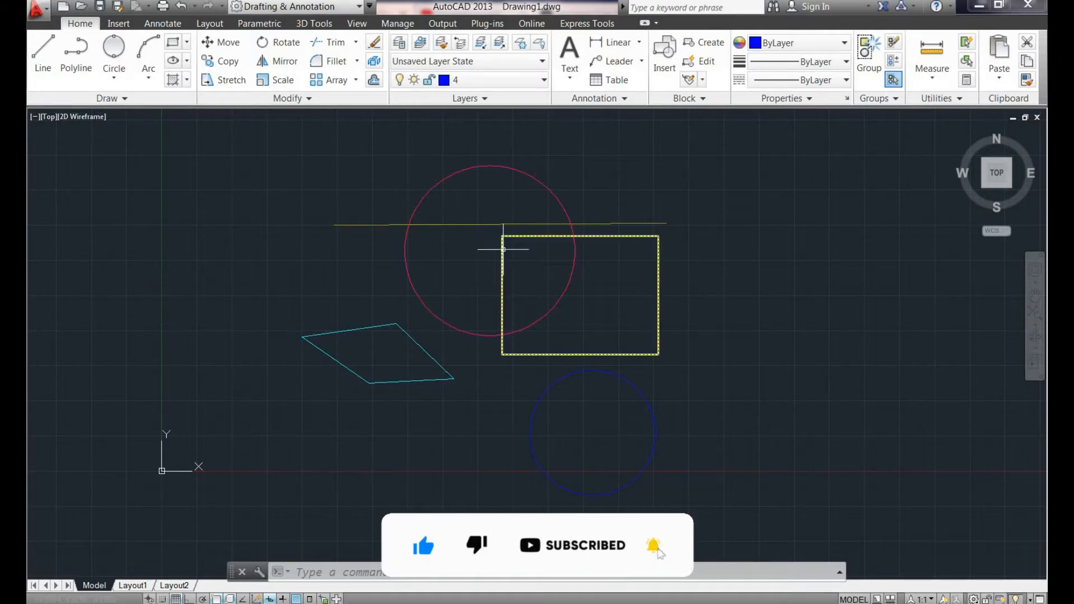
Make layer 2 current and set its lineweight to 0.40 mm in the layer properties.
click(535, 82)
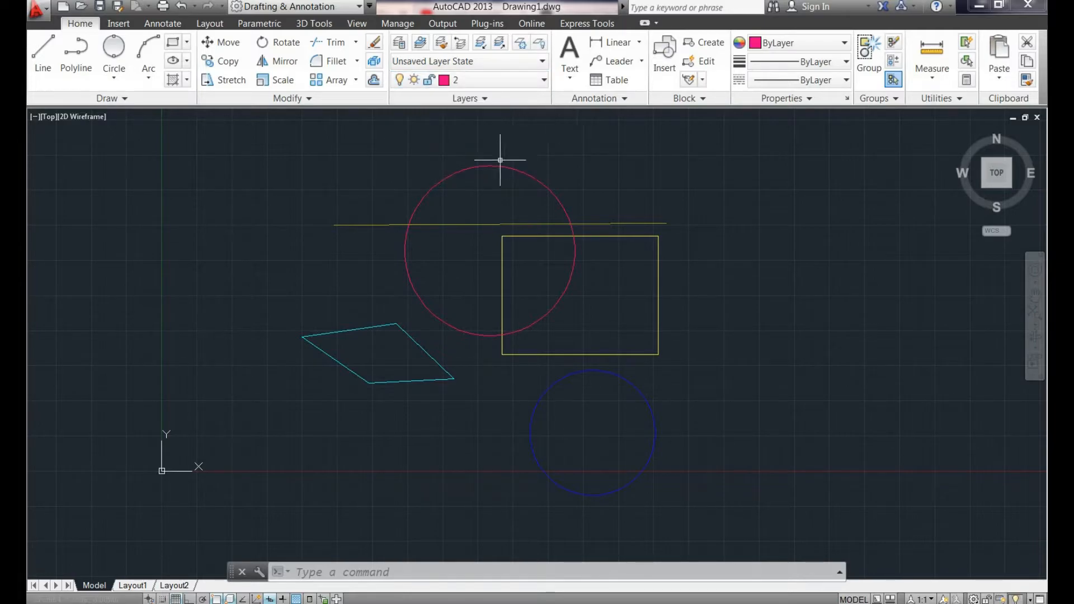
click(399, 45)
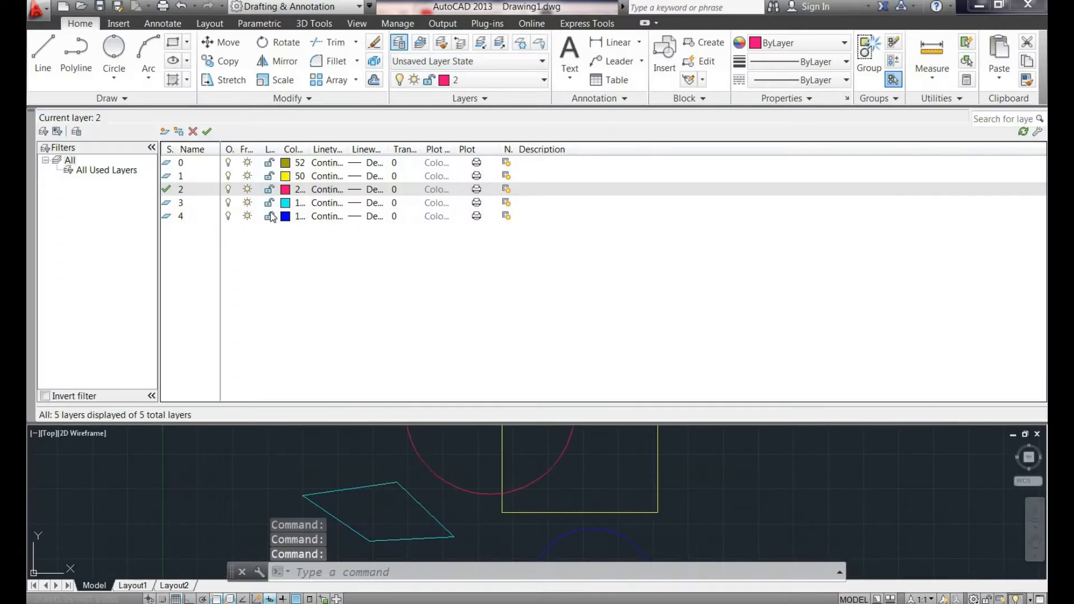
click(285, 190)
key(Escape)
click(361, 190)
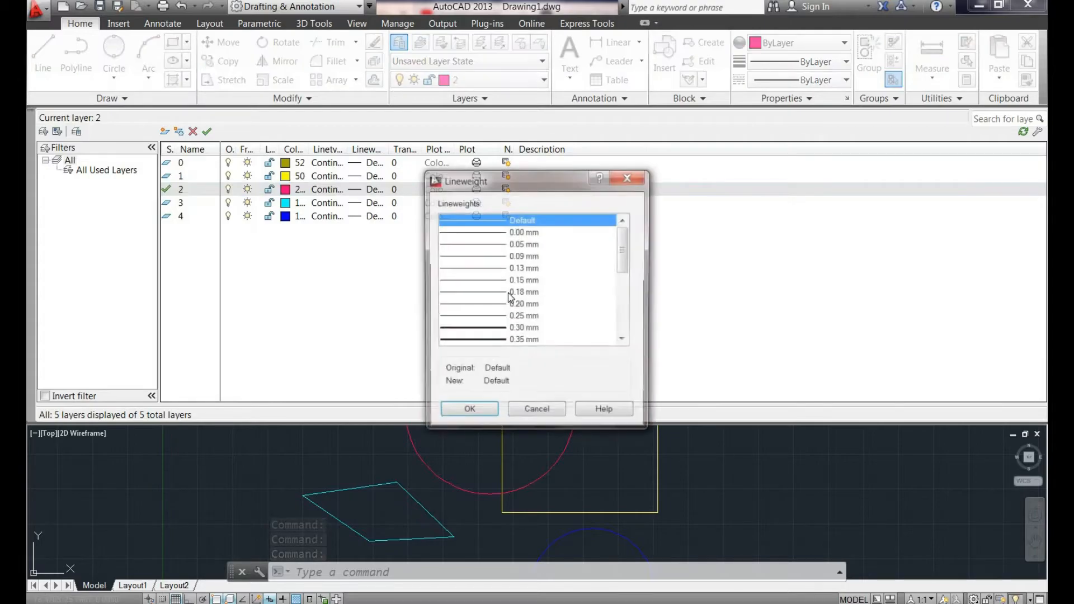
scroll(506, 296, down, 3)
click(503, 280)
click(467, 413)
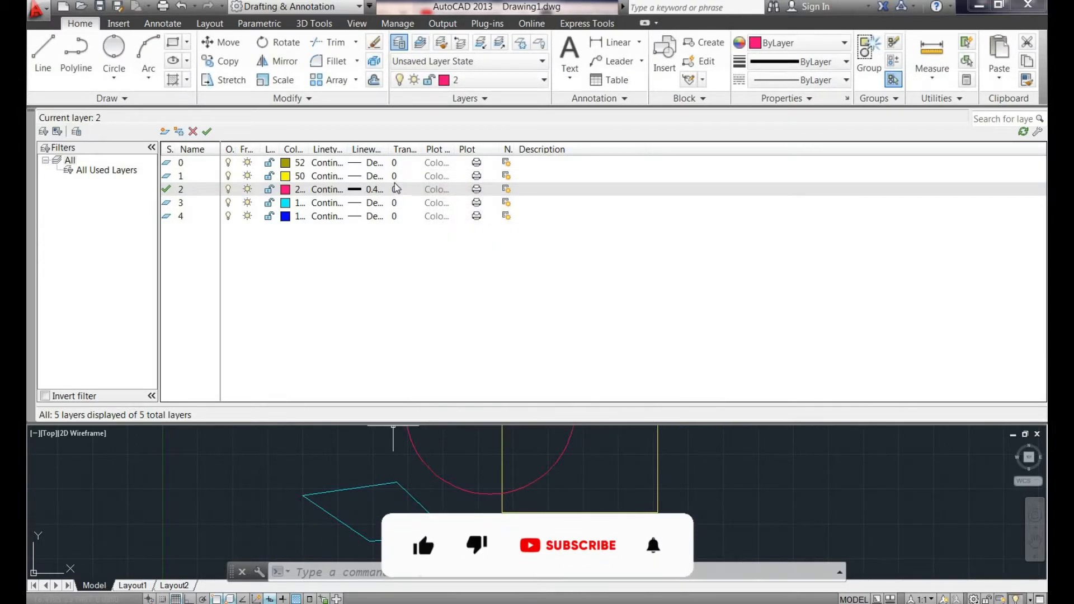
Keep layer 2's transparency at 0 and assign it the PHANTOM2 linetype.
click(395, 189)
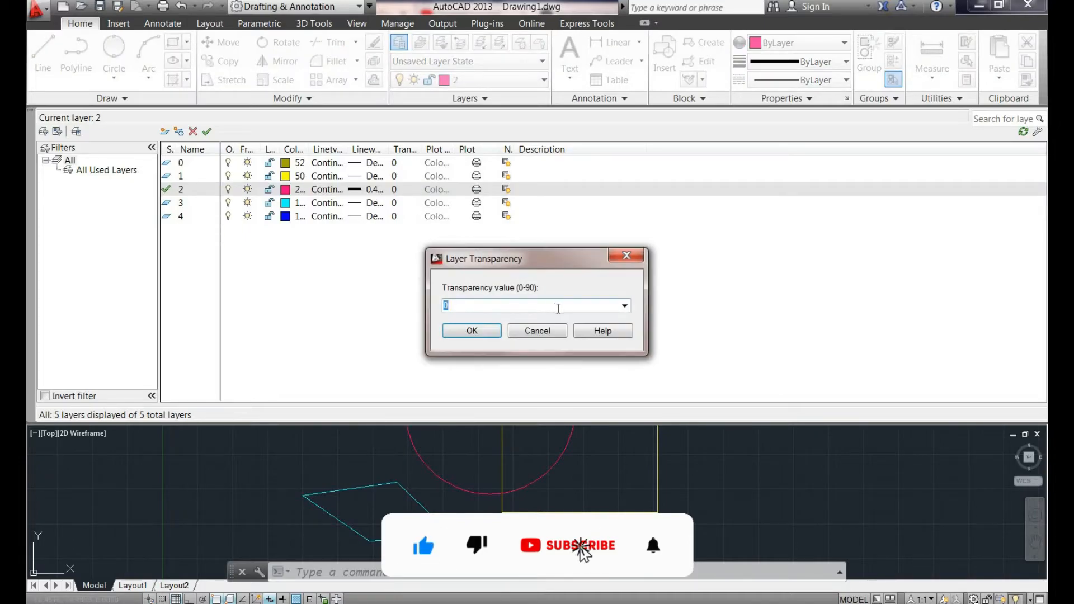
click(472, 332)
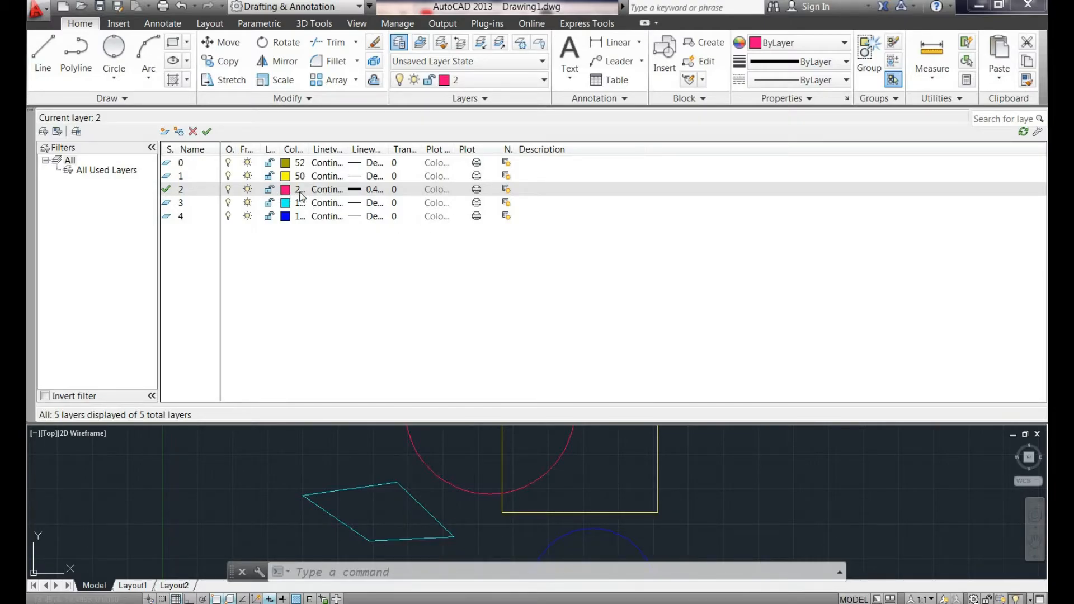
click(325, 190)
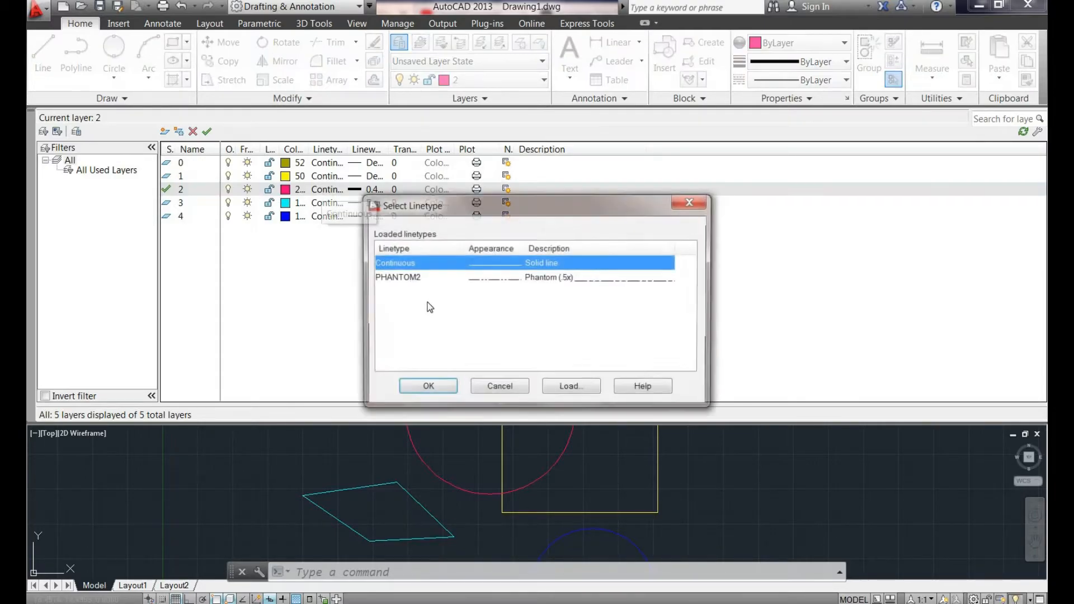
click(396, 277)
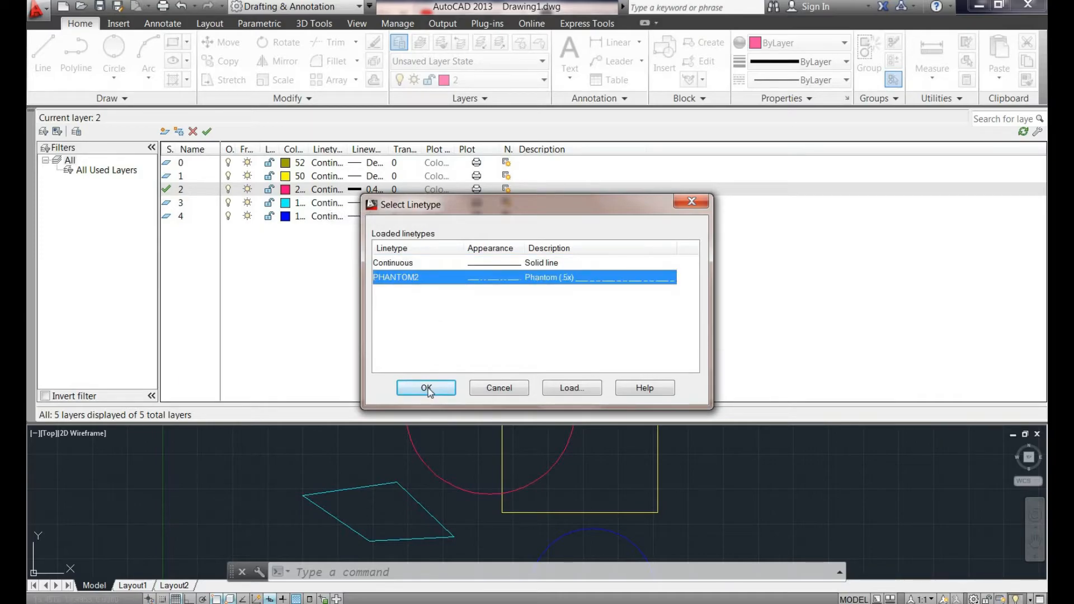
click(426, 388)
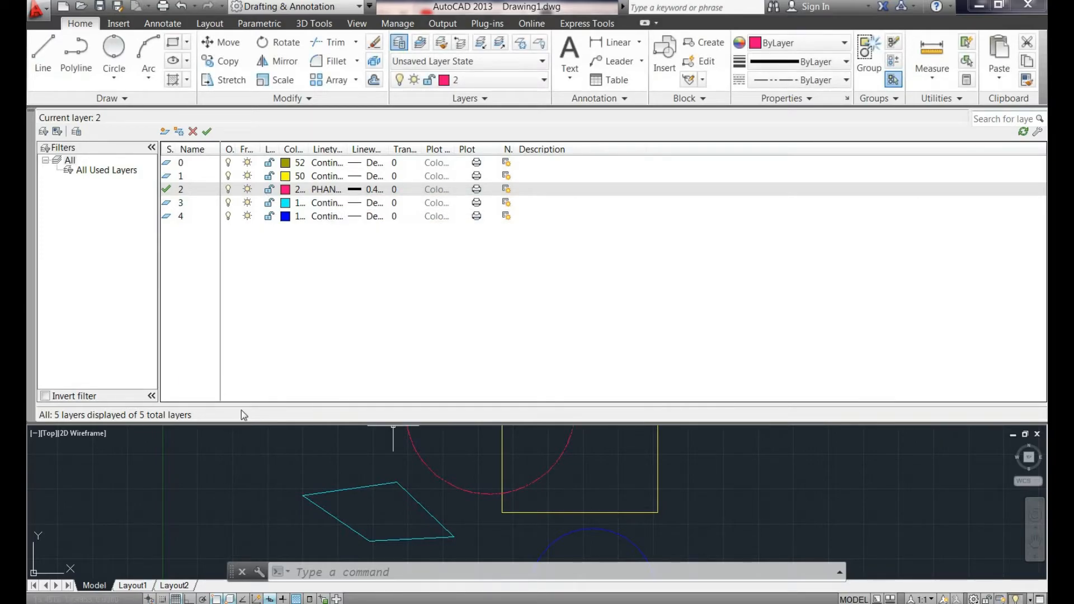
Set layer 2's color to a dark purple shade from the index palette.
click(286, 192)
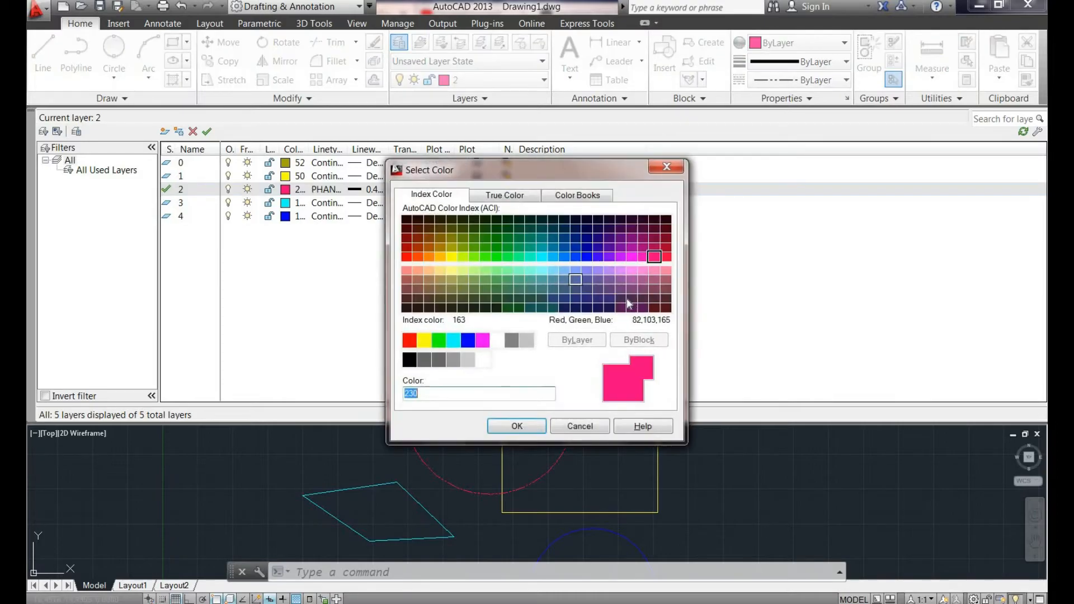
click(621, 298)
click(517, 427)
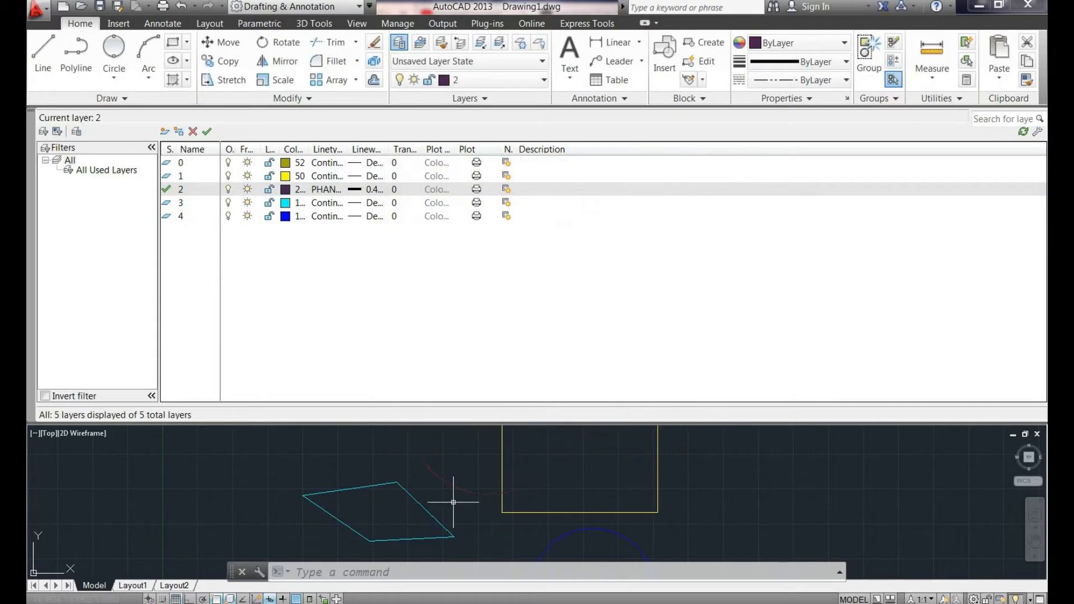
Set layer 2's color to index 33 (brown) and close the layer manager.
click(286, 190)
click(431, 281)
click(506, 427)
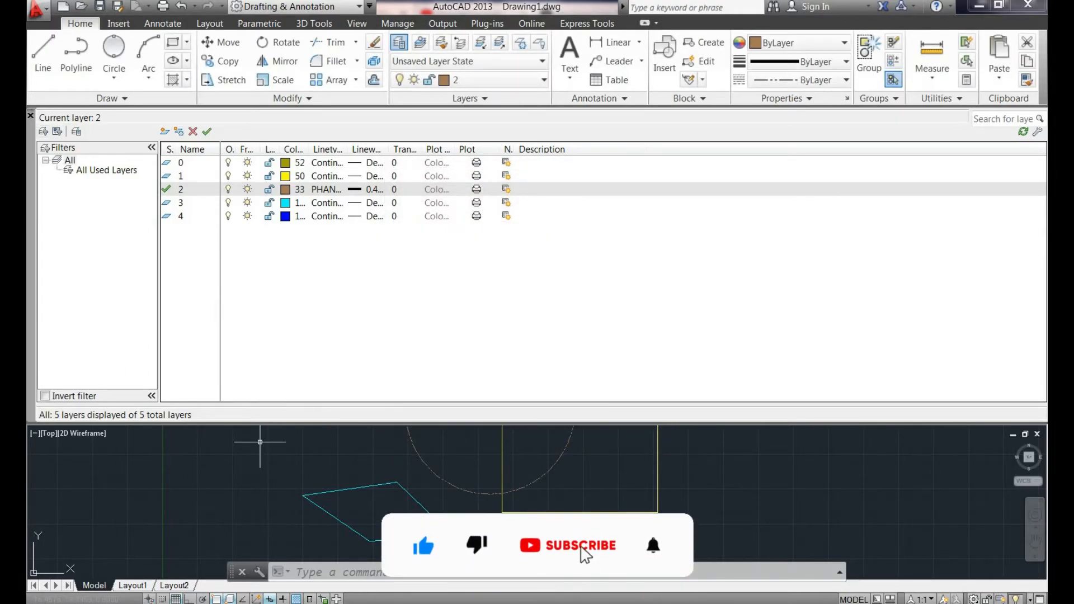
click(31, 116)
Examine the layer 2 circle's phantom linetype and color at different magnifications.
scroll(483, 312, up, 8)
scroll(257, 438, down, 4)
scroll(257, 438, up, 4)
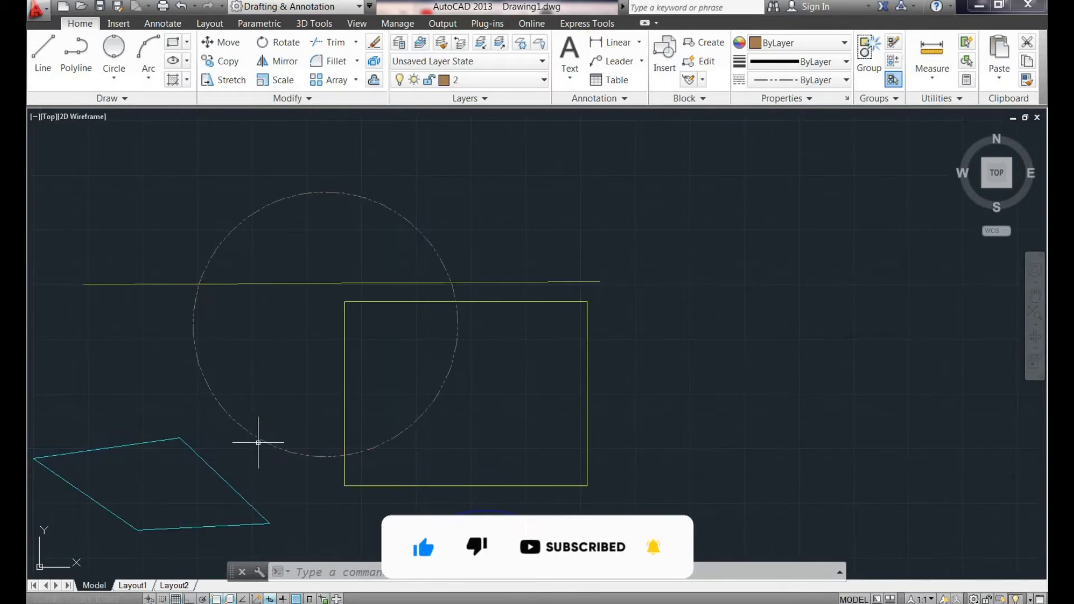
scroll(322, 285, up, 6)
scroll(539, 239, down, 4)
scroll(559, 190, up, 3)
scroll(559, 191, down, 3)
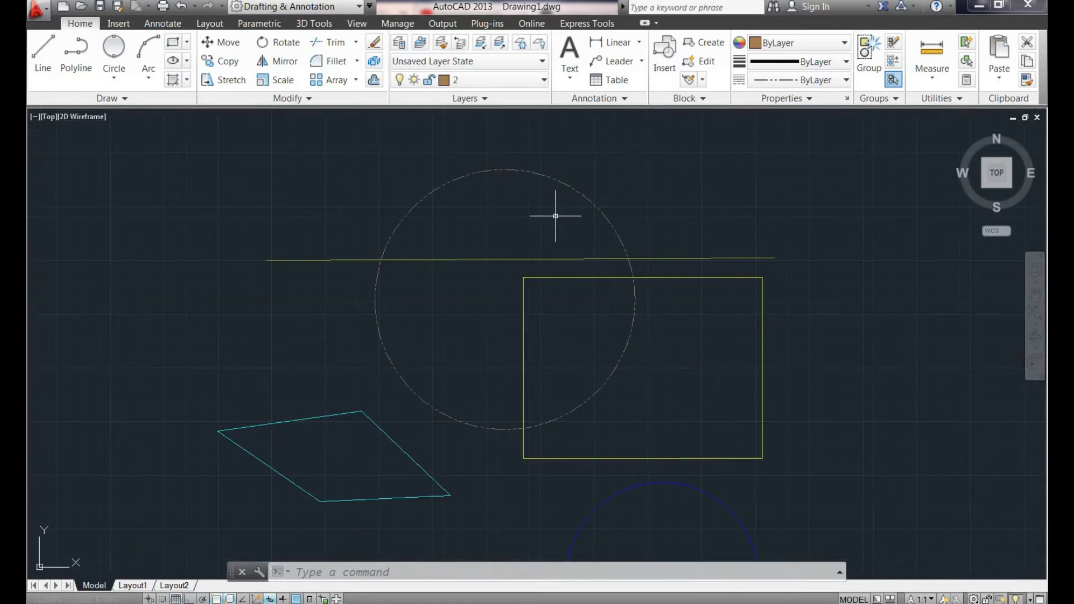
Turn the current layer 2 off and back on to toggle the circle's visibility.
click(536, 85)
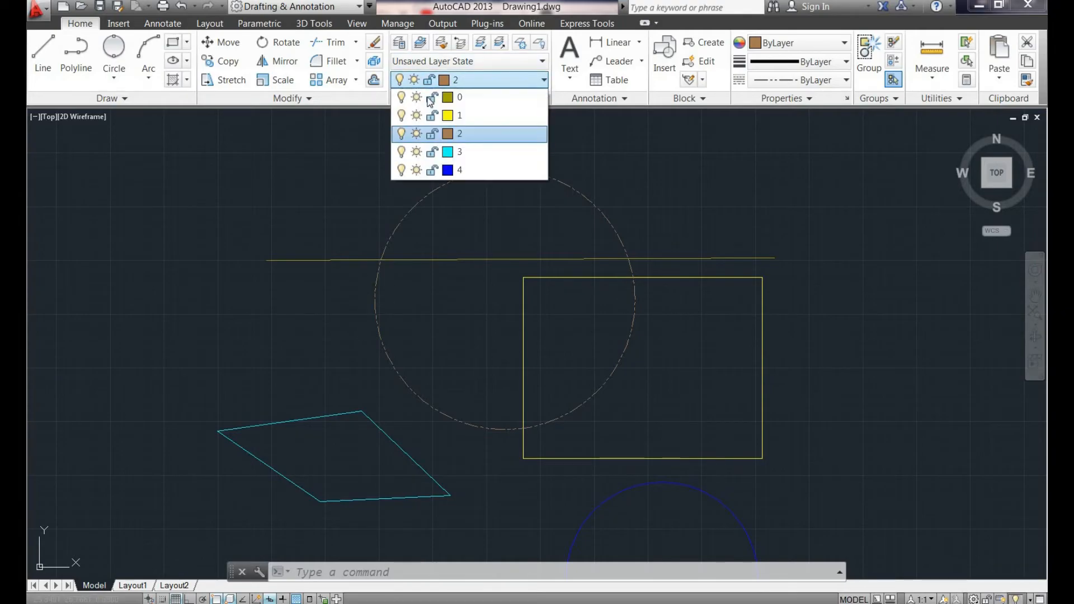
click(401, 134)
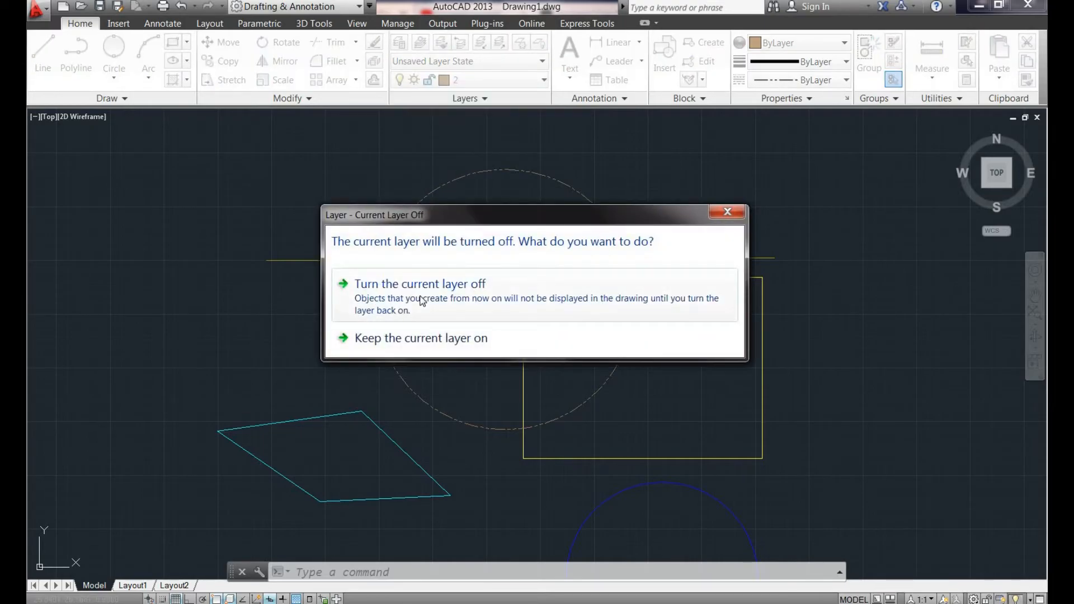
click(420, 285)
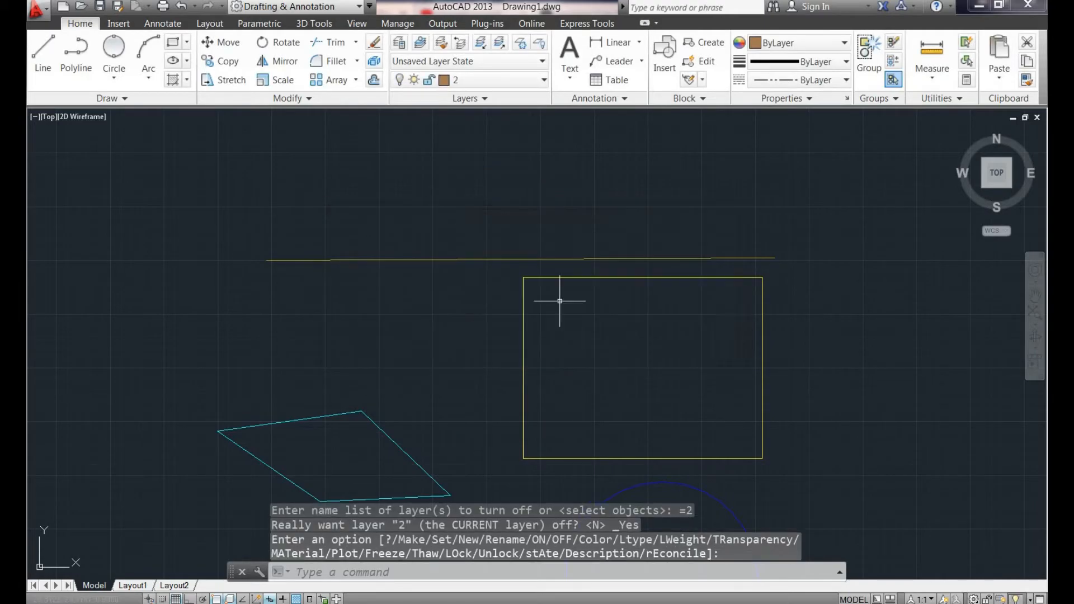
click(541, 82)
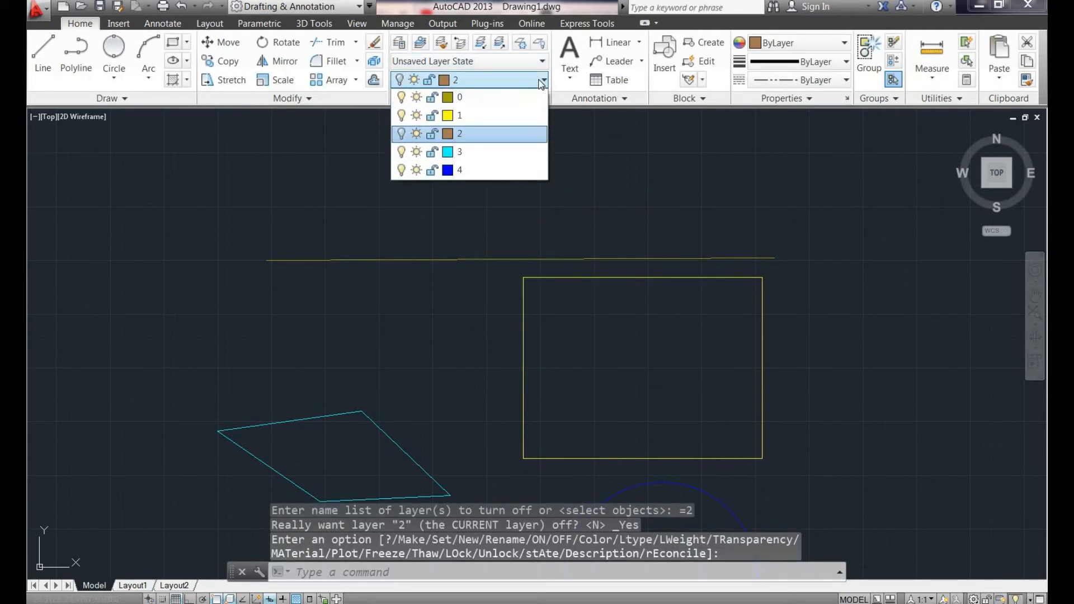
click(590, 208)
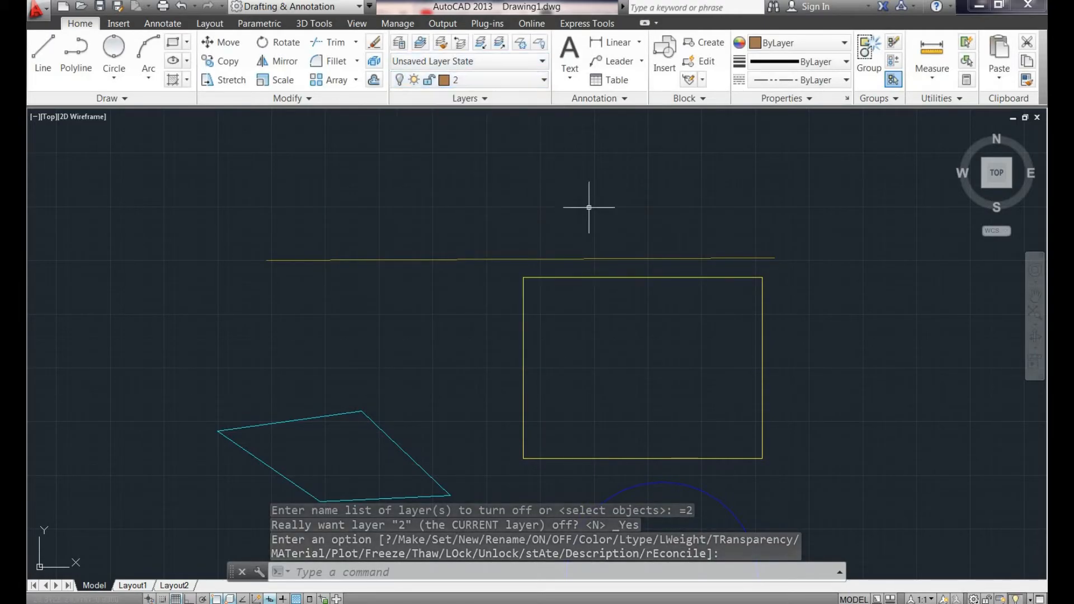
click(543, 82)
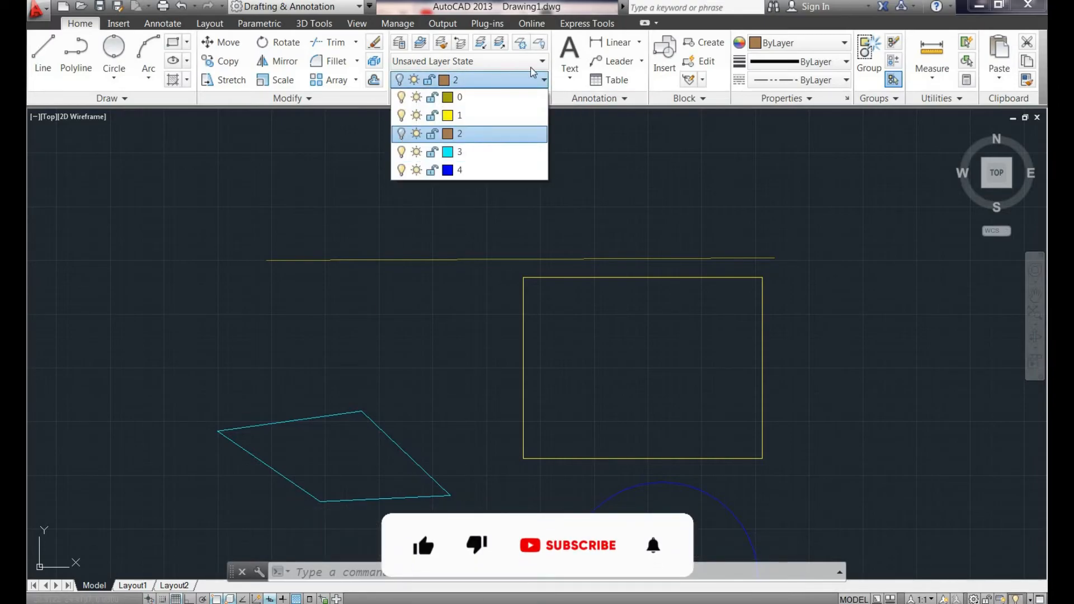
click(402, 133)
Turn off layers 0 and 1 as well as the current layer 2.
click(401, 98)
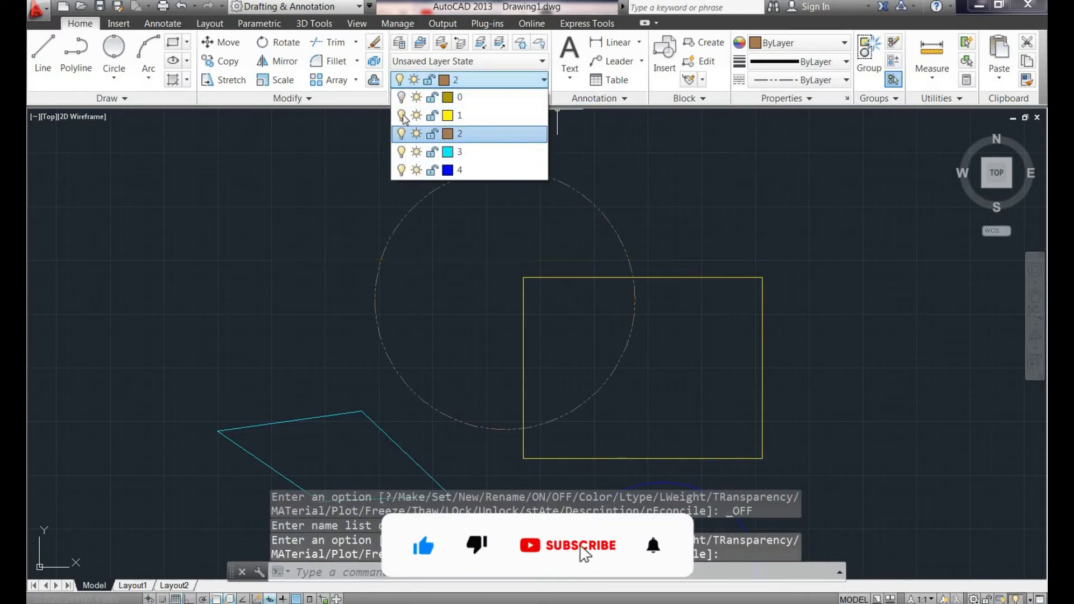
click(402, 116)
click(401, 133)
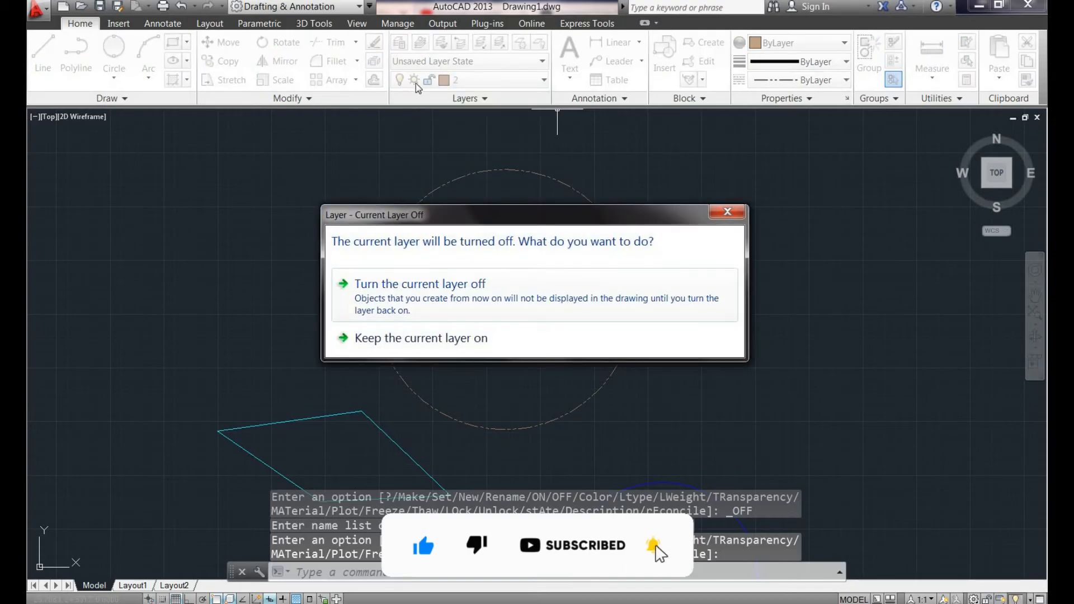
click(394, 296)
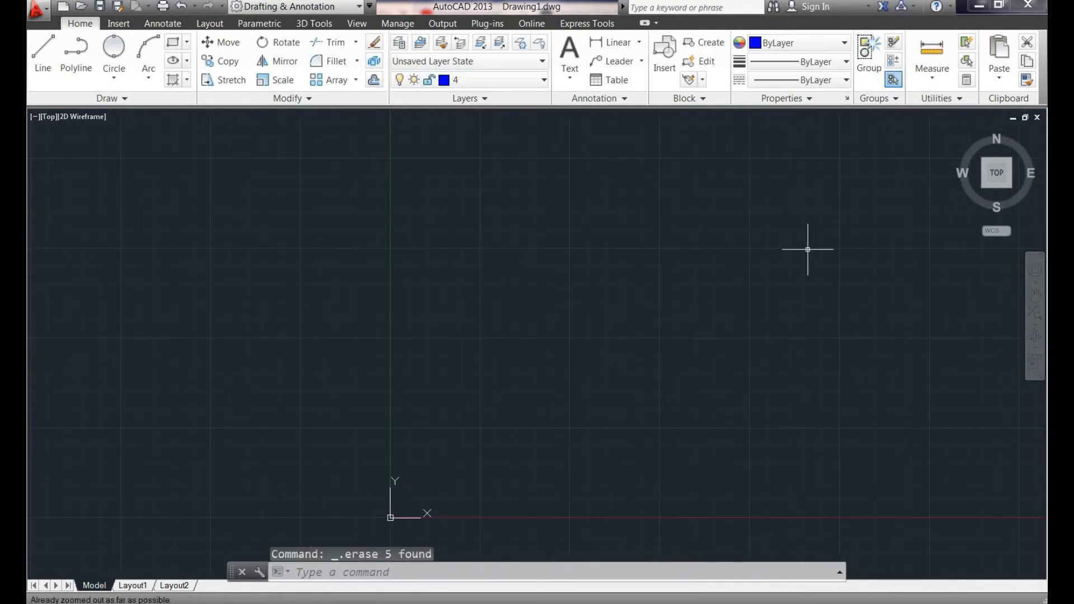
scroll(808, 250, up, 3)
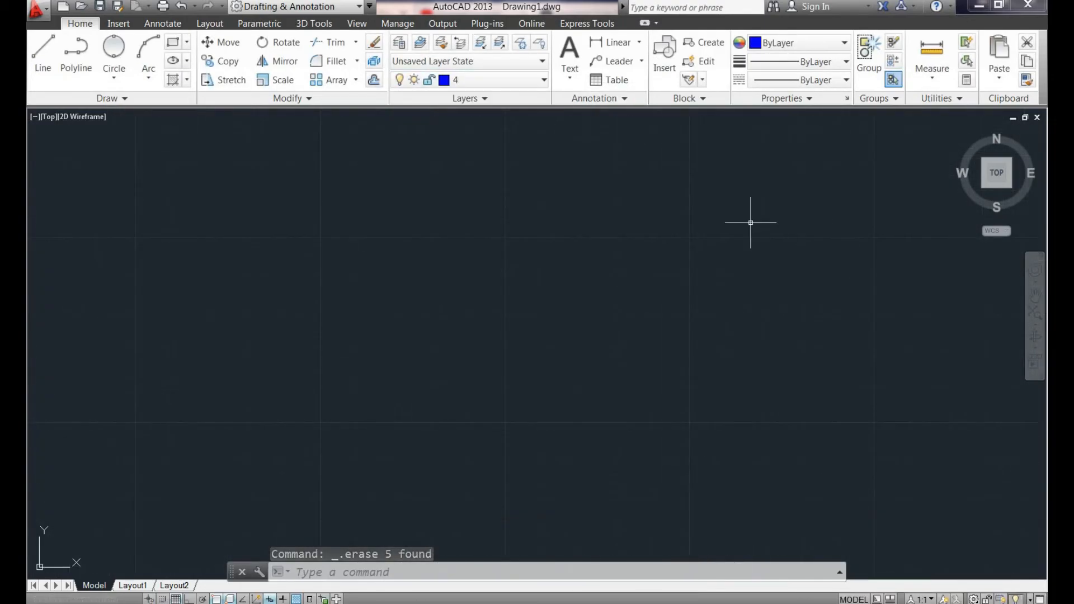